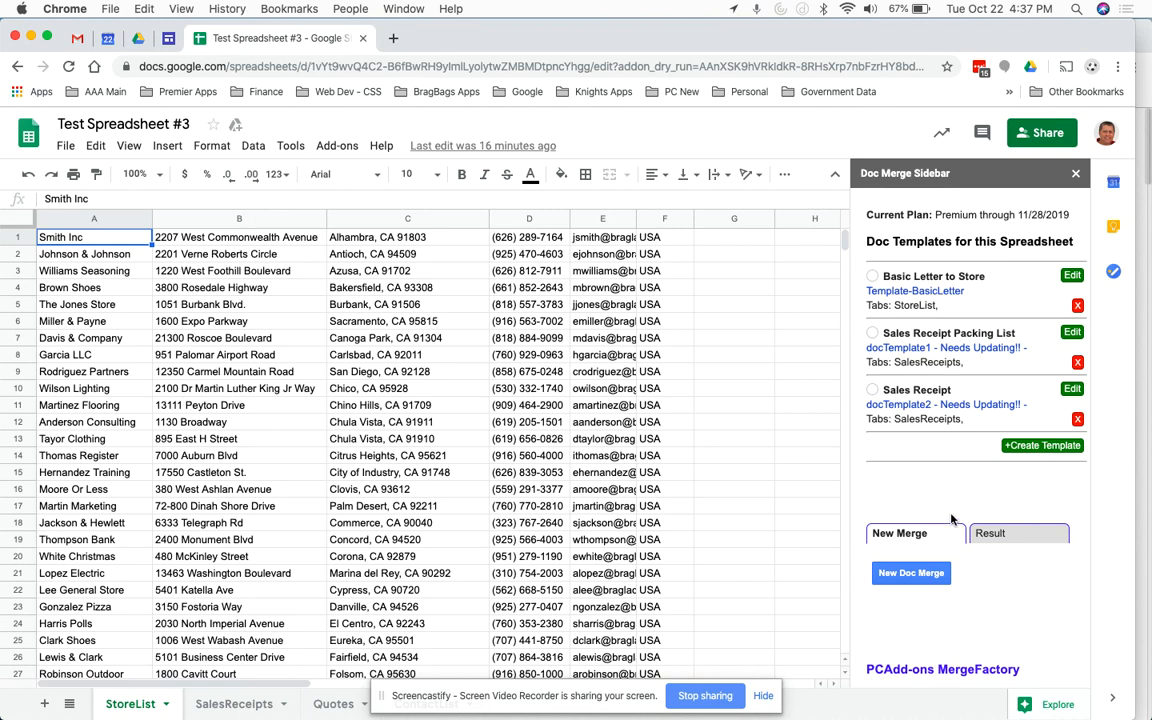
Step: Open the Sales Receipt Packing List template's details for editing
{"action": "left_click", "coordinate": [872, 333]}
{"action": "left_click", "coordinate": [873, 276]}
{"action": "left_click", "coordinate": [872, 336]}
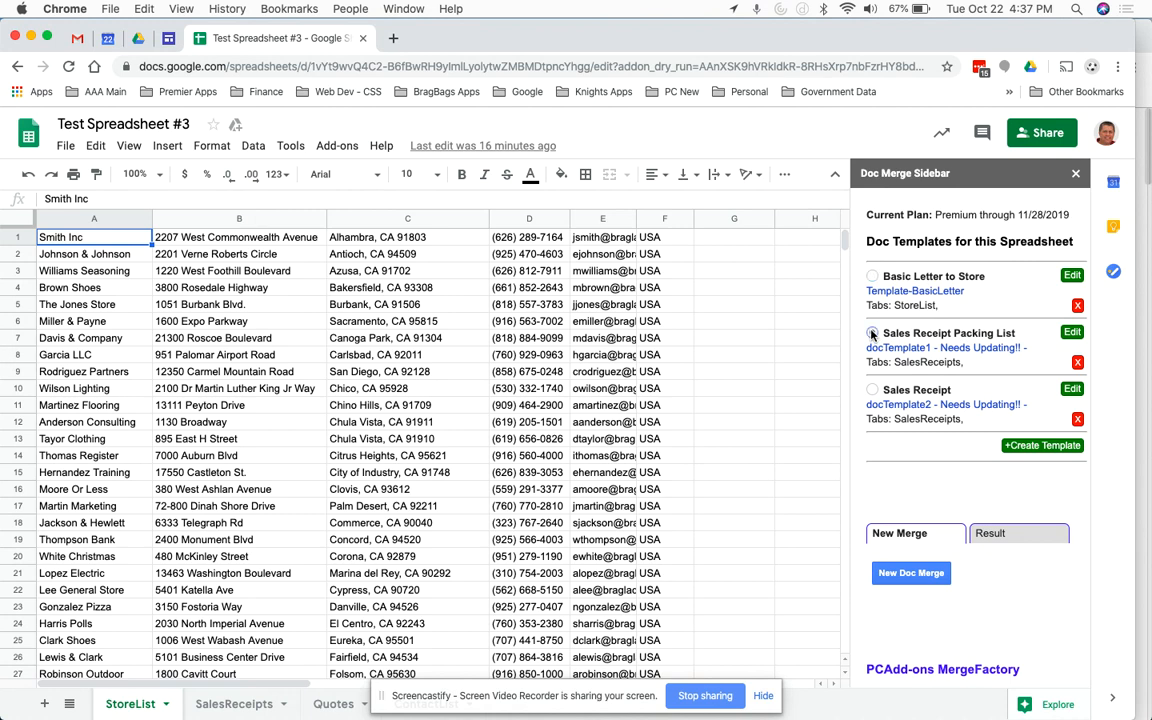
{"action": "left_click", "coordinate": [873, 392]}
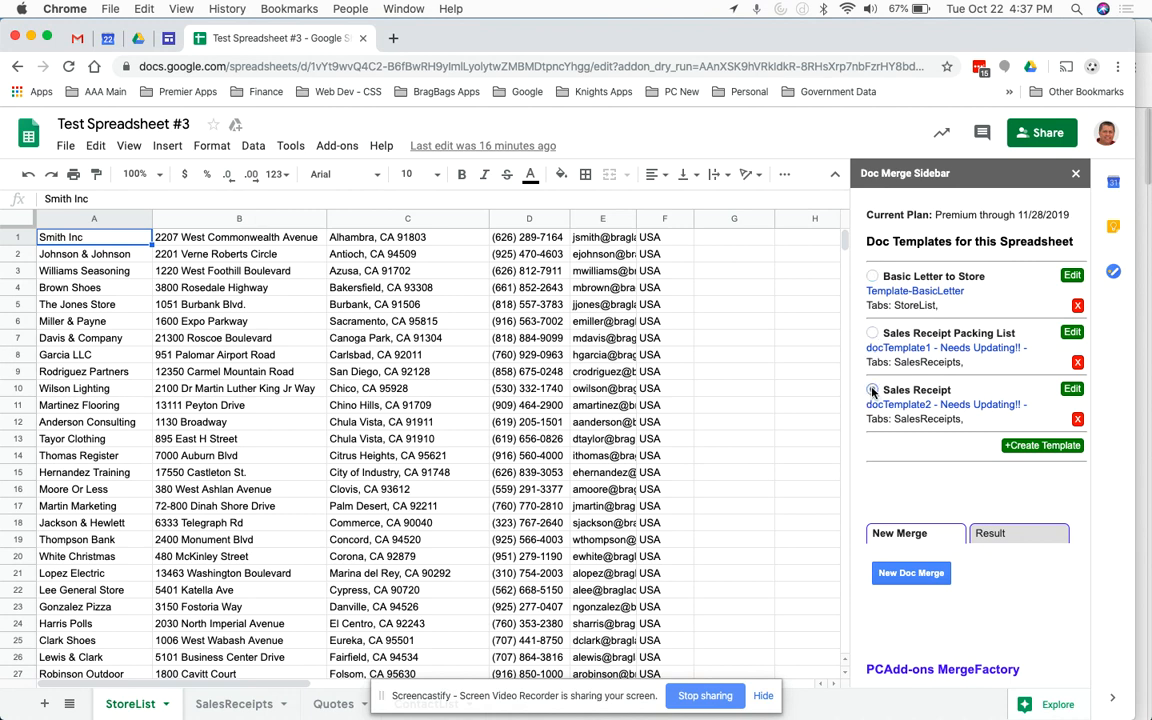
{"action": "left_click", "coordinate": [874, 335]}
{"action": "left_click", "coordinate": [1072, 333]}
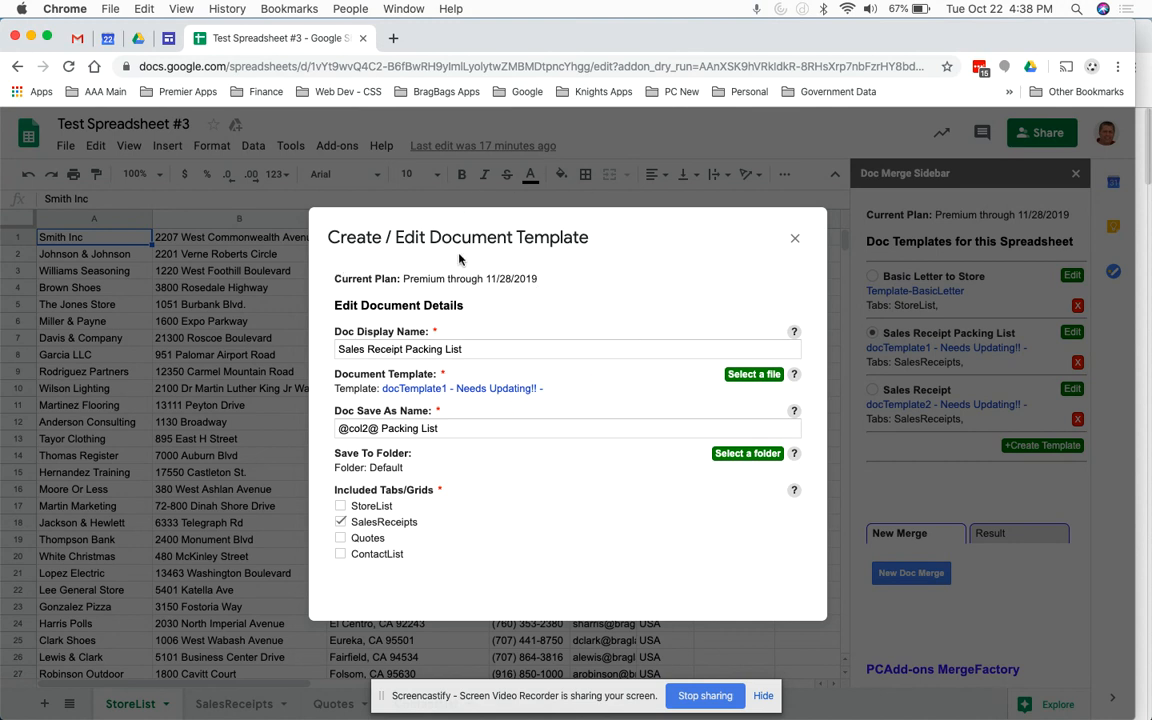
Step: Review the packing list template's settings and inspect its linked template document, returning to the spreadsheet
{"action": "scroll", "coordinate": [537, 295], "scroll_direction": "down", "scroll_amount": 2}
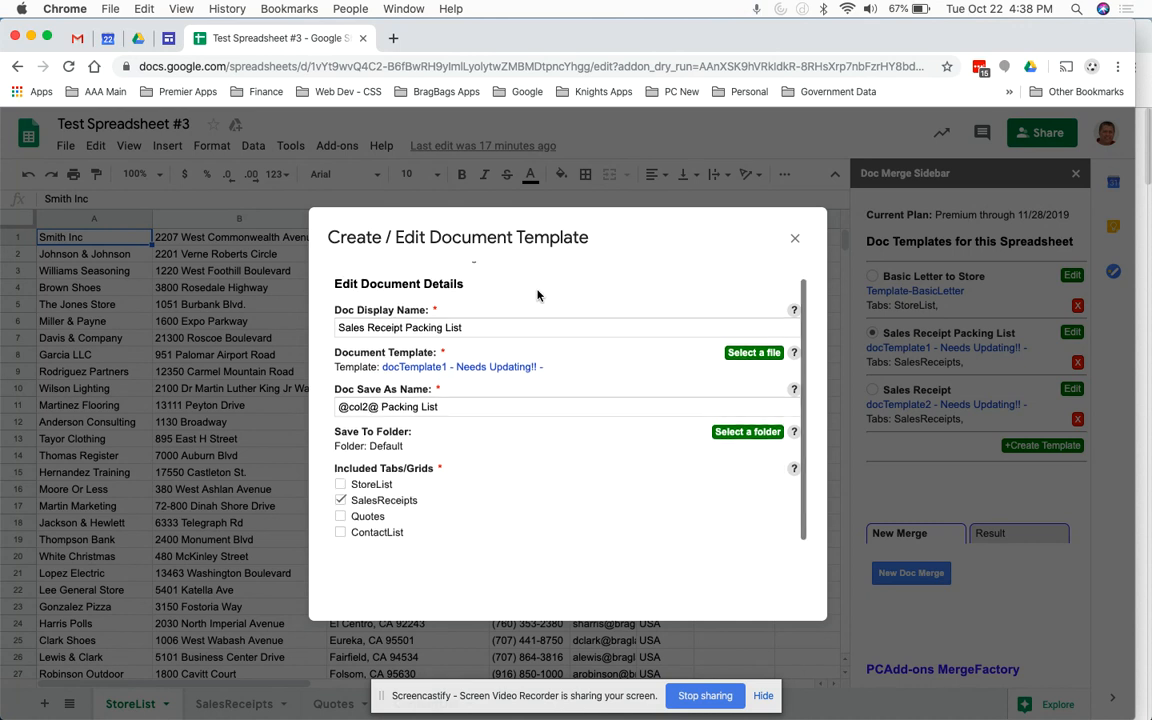
{"action": "left_click", "coordinate": [497, 308]}
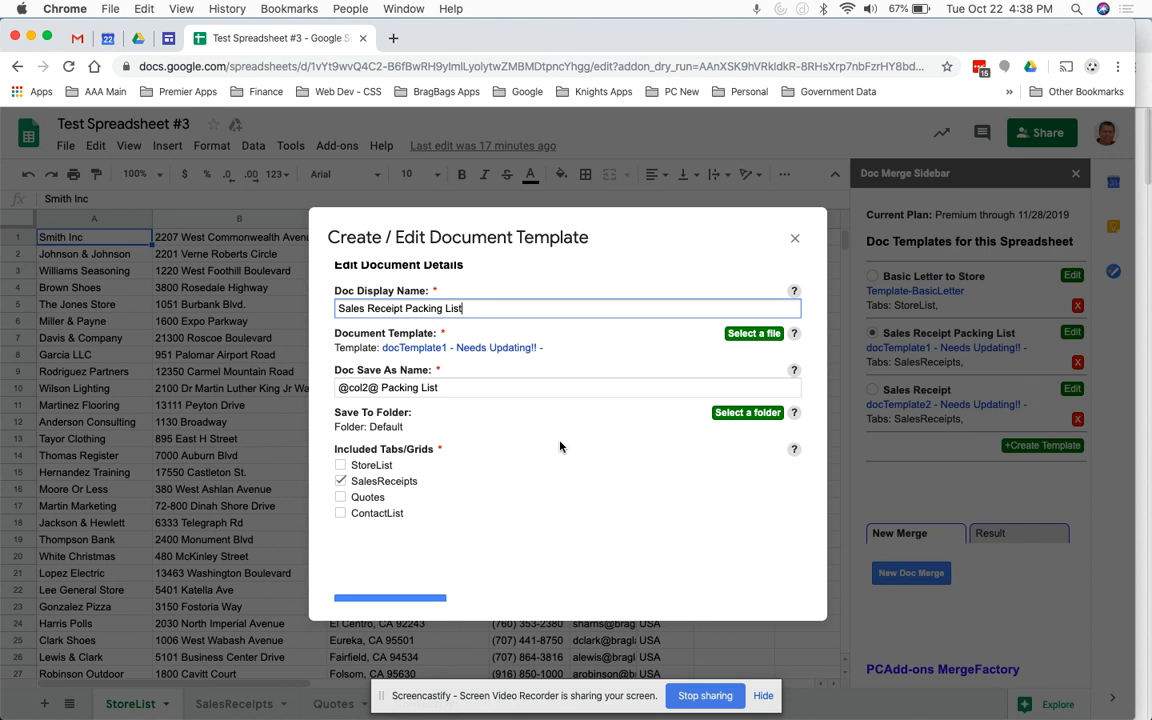
{"action": "scroll", "coordinate": [560, 446], "scroll_direction": "up", "scroll_amount": 2}
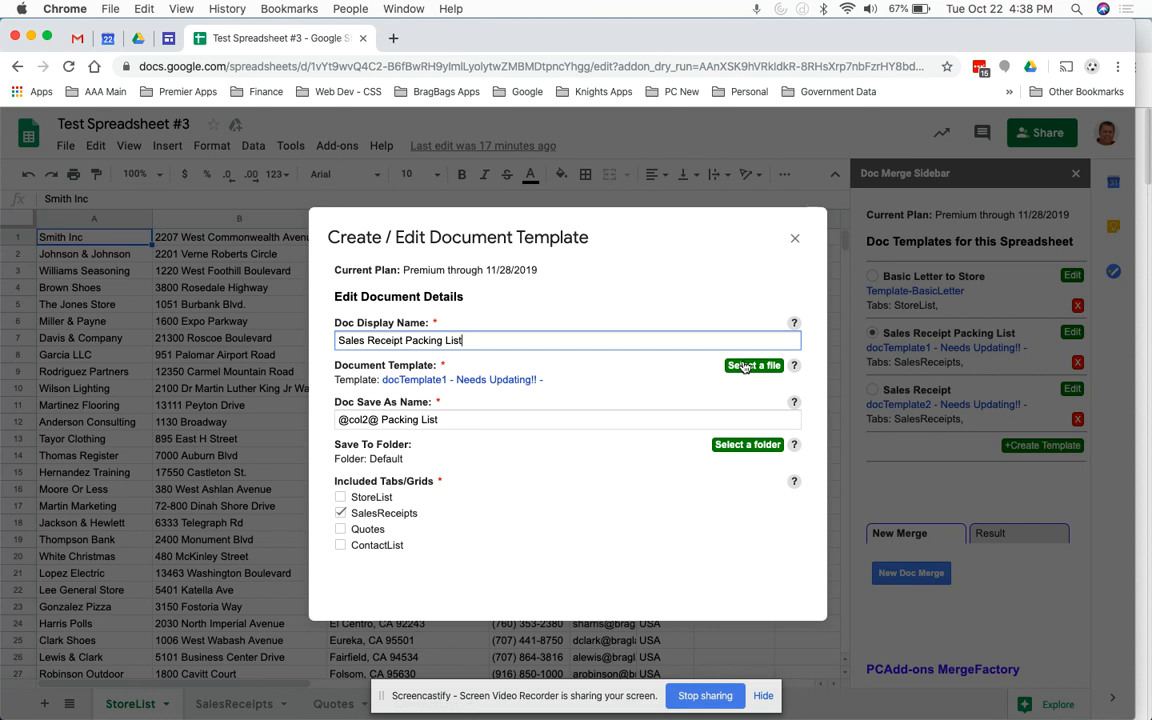
{"action": "left_click", "coordinate": [463, 385]}
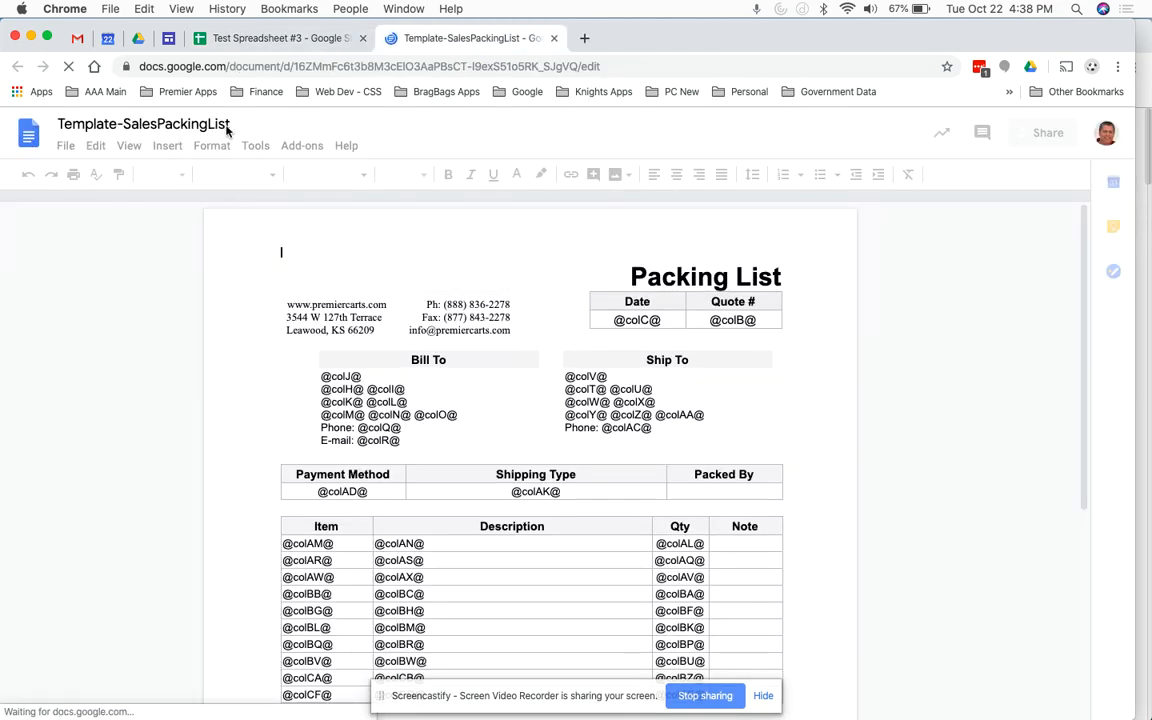
{"action": "left_click", "coordinate": [287, 37]}
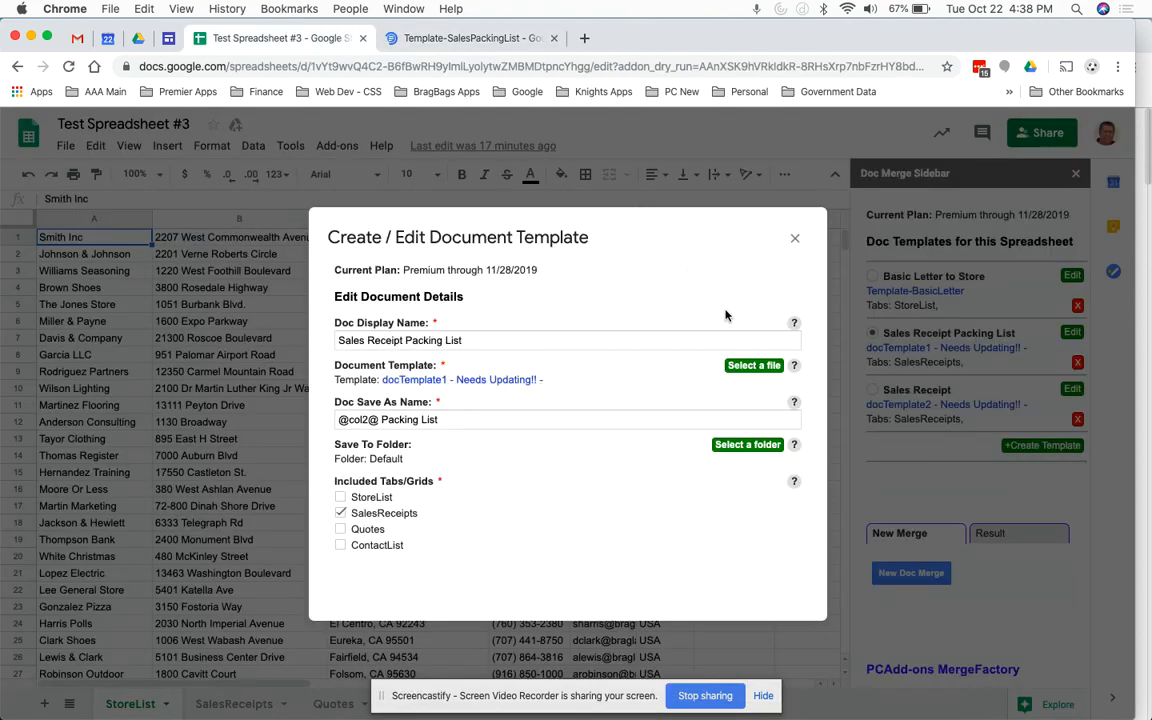
Step: Choose Template-SalesPackingList as the document template, sorting the available documents by when they were last opened
{"action": "left_click", "coordinate": [752, 366]}
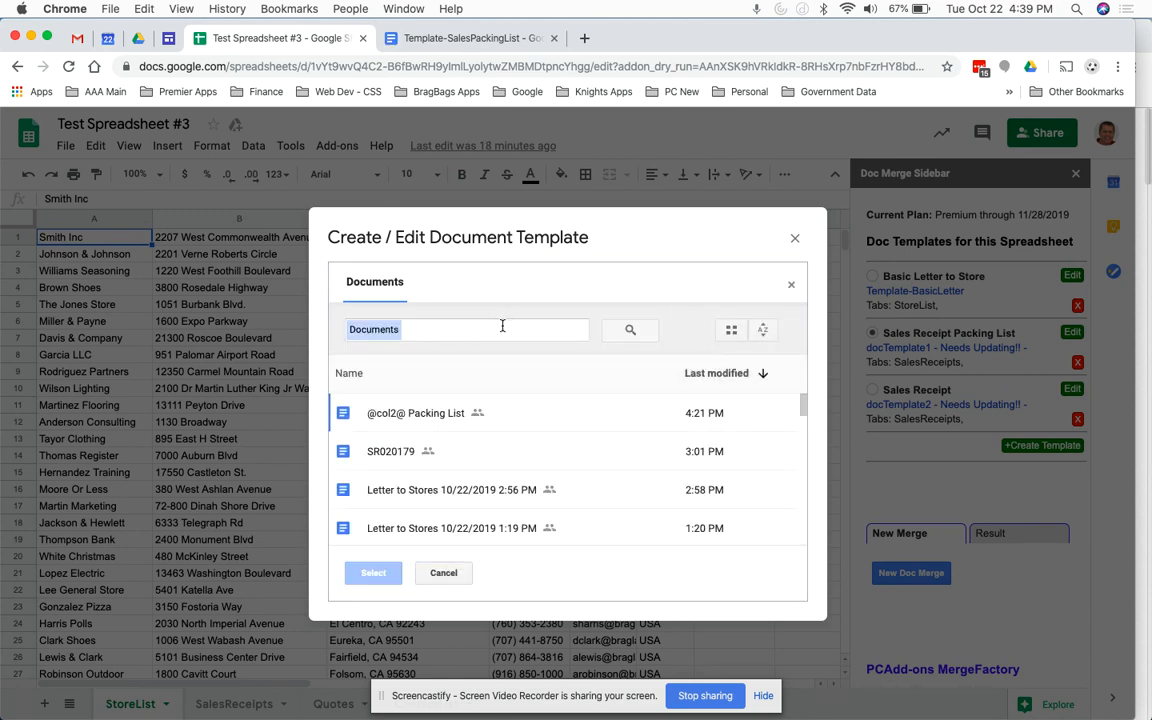
{"action": "left_click", "coordinate": [498, 328]}
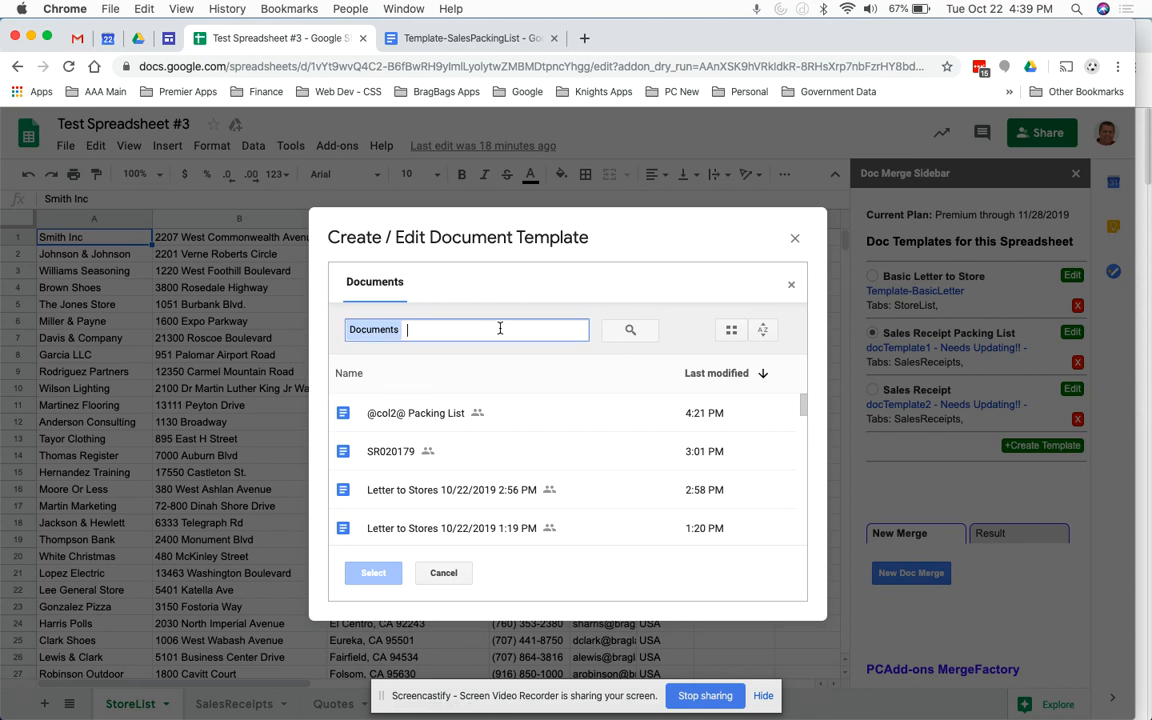
{"action": "type", "text": "tem"}
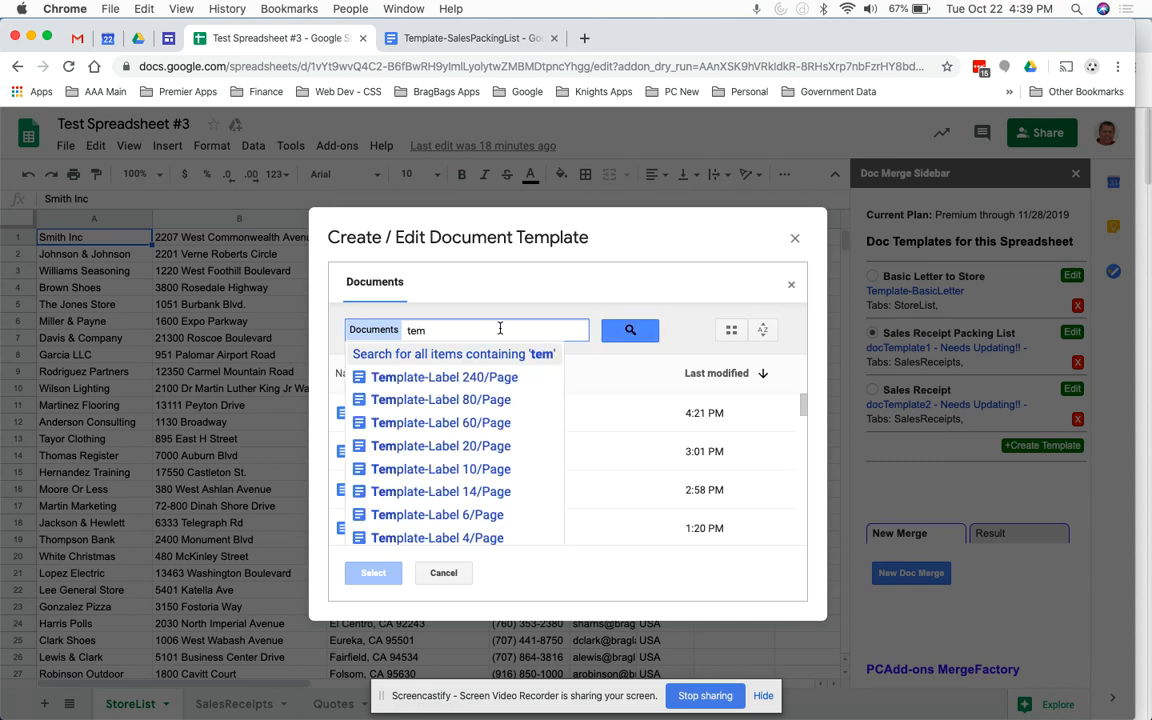
{"action": "type", "text": "p"}
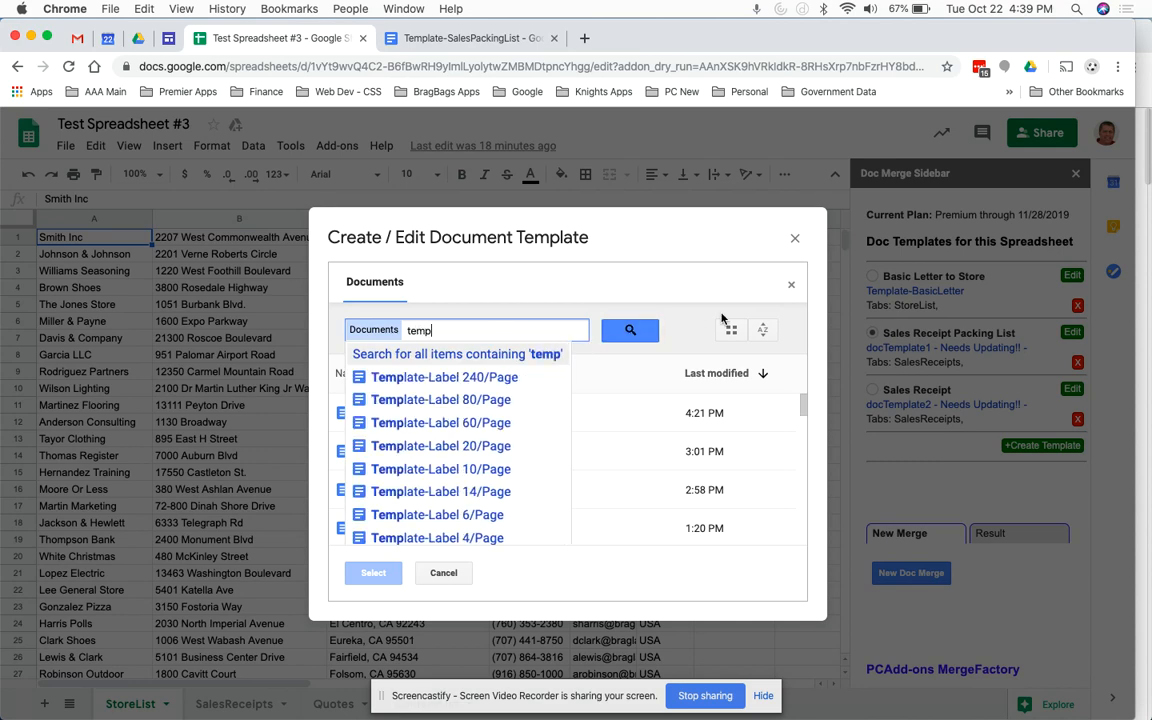
{"action": "left_click", "coordinate": [764, 331]}
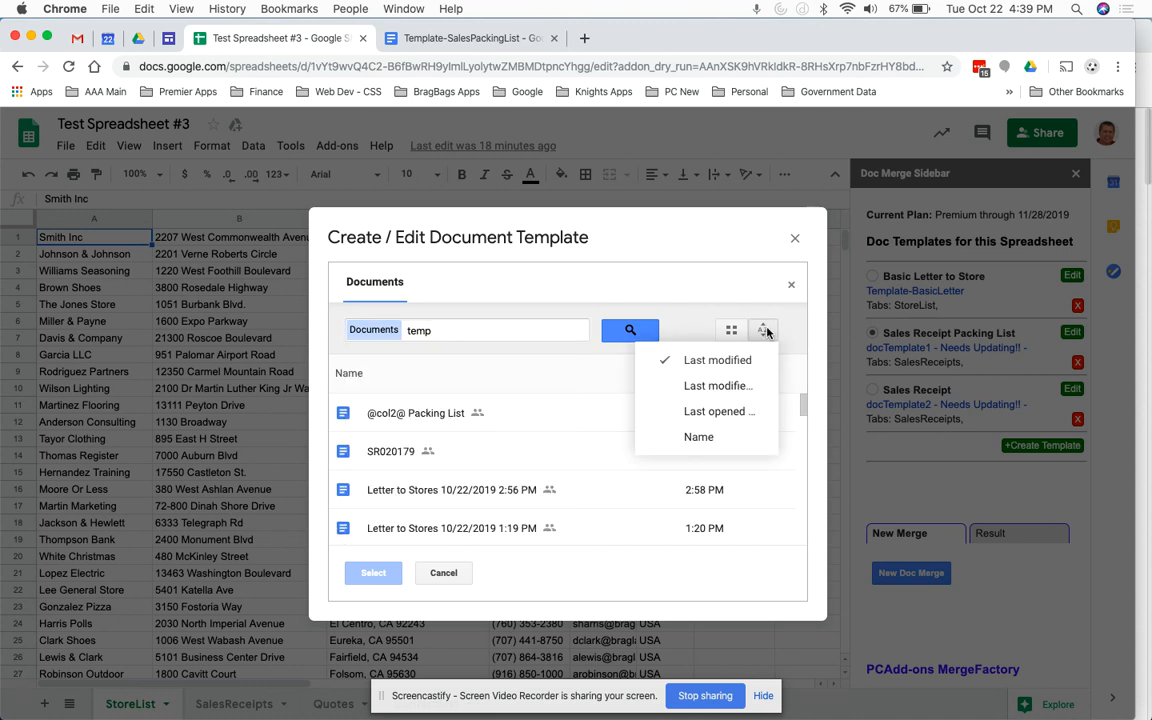
{"action": "left_click", "coordinate": [716, 414]}
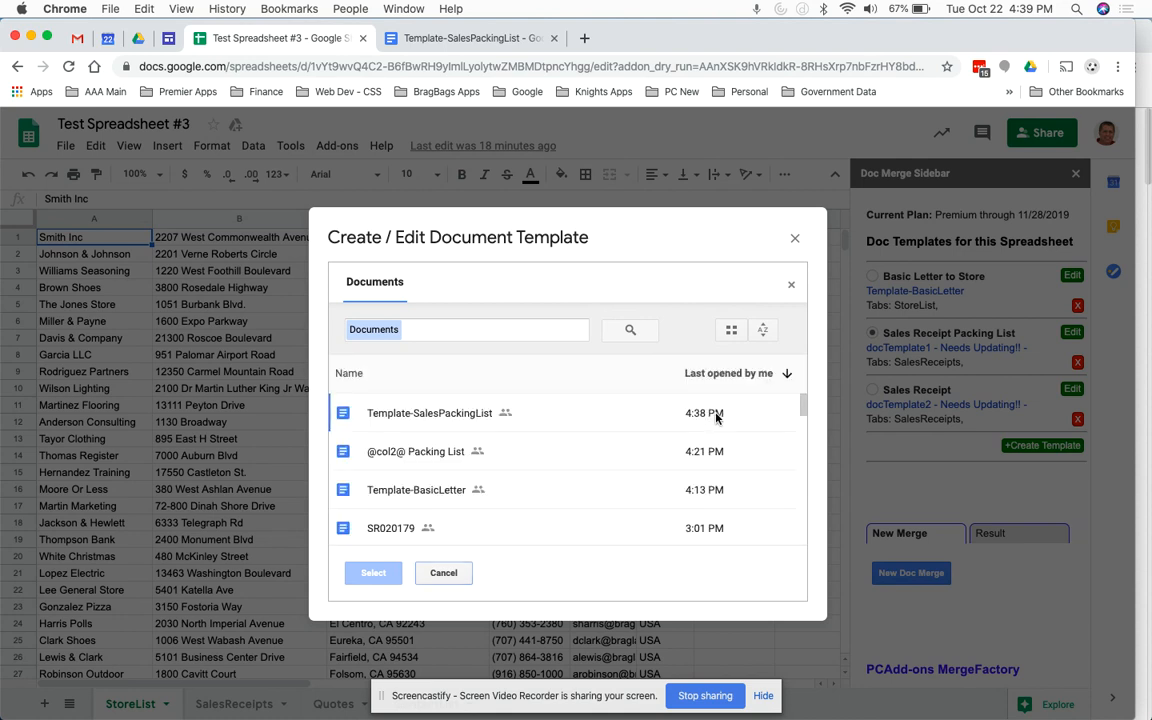
{"action": "left_click", "coordinate": [439, 416]}
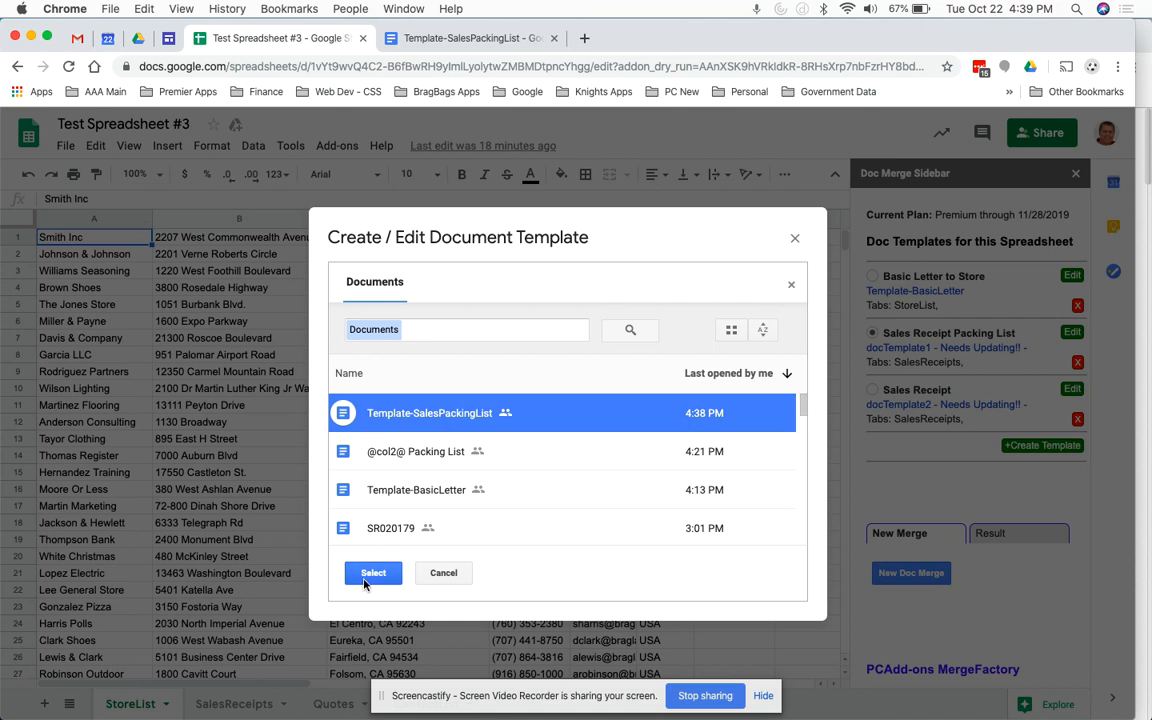
{"action": "left_click", "coordinate": [370, 576]}
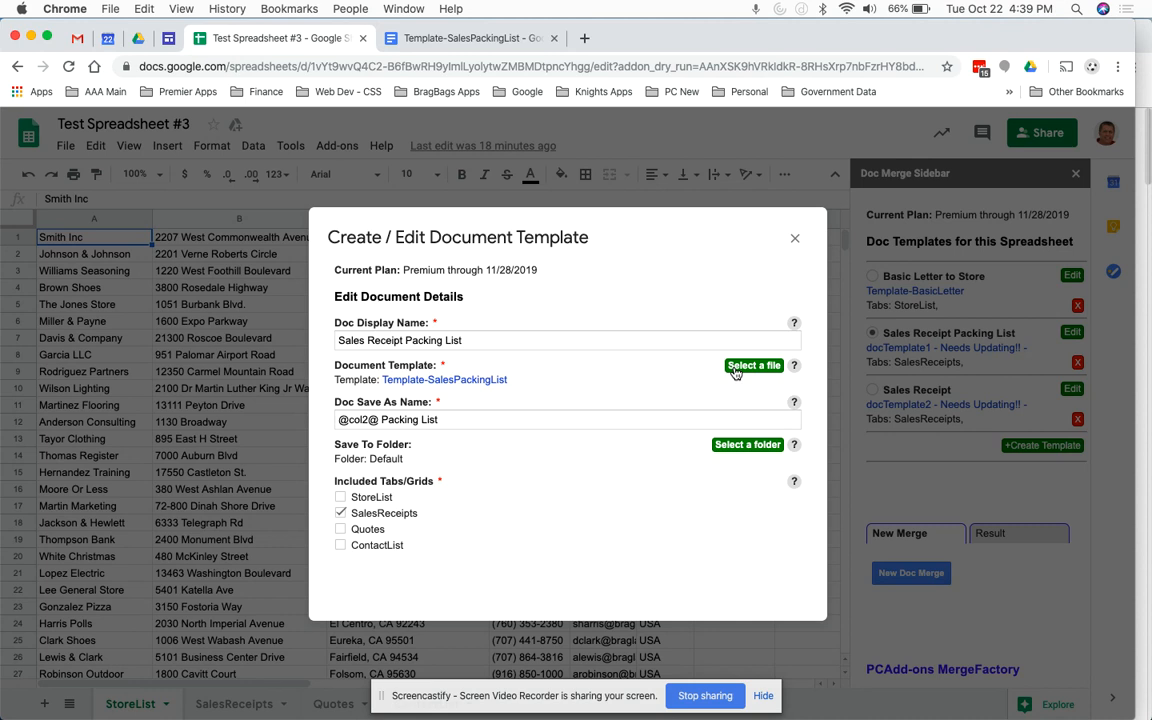
{"action": "left_click", "coordinate": [728, 447]}
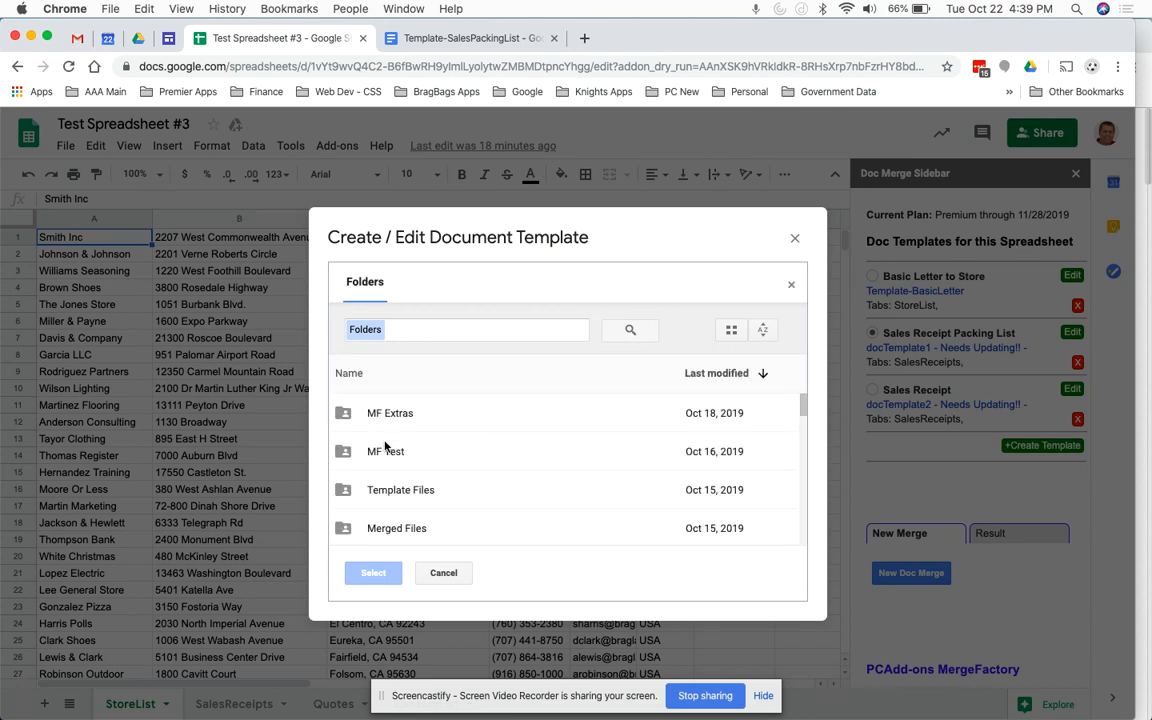
{"action": "double_click", "coordinate": [390, 452]}
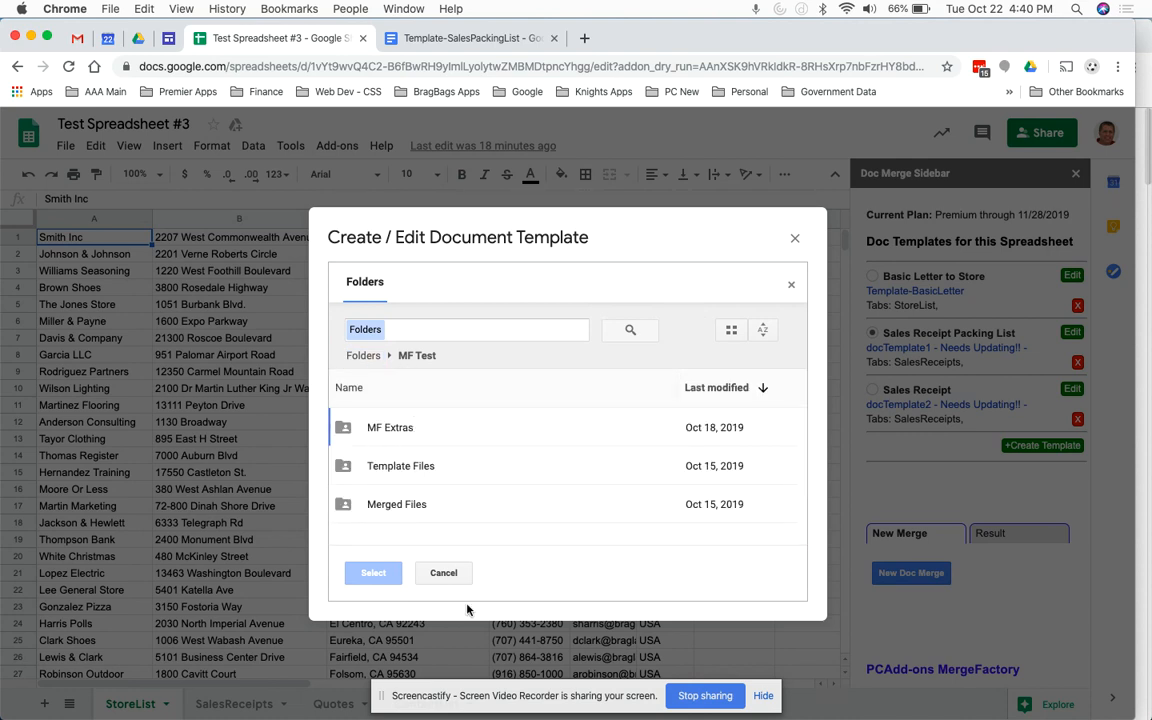
{"action": "left_click", "coordinate": [443, 572]}
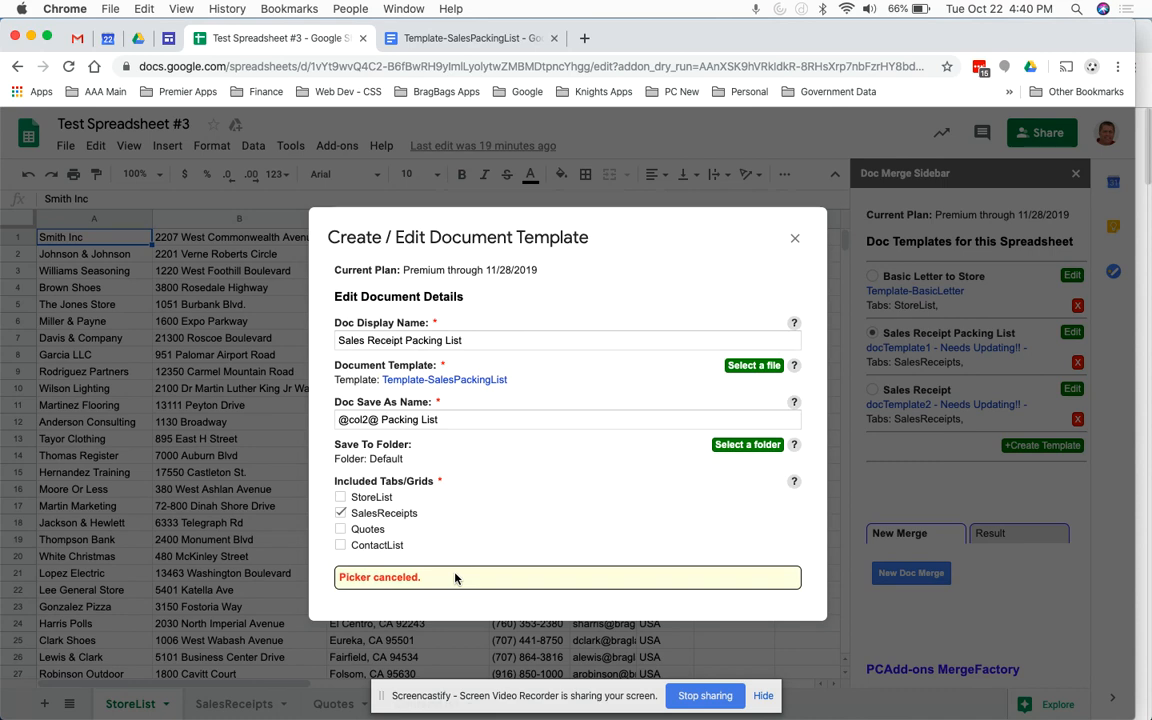
Step: Check the packing list template's settings and save its document details
{"action": "scroll", "coordinate": [563, 489], "scroll_direction": "down", "scroll_amount": 2}
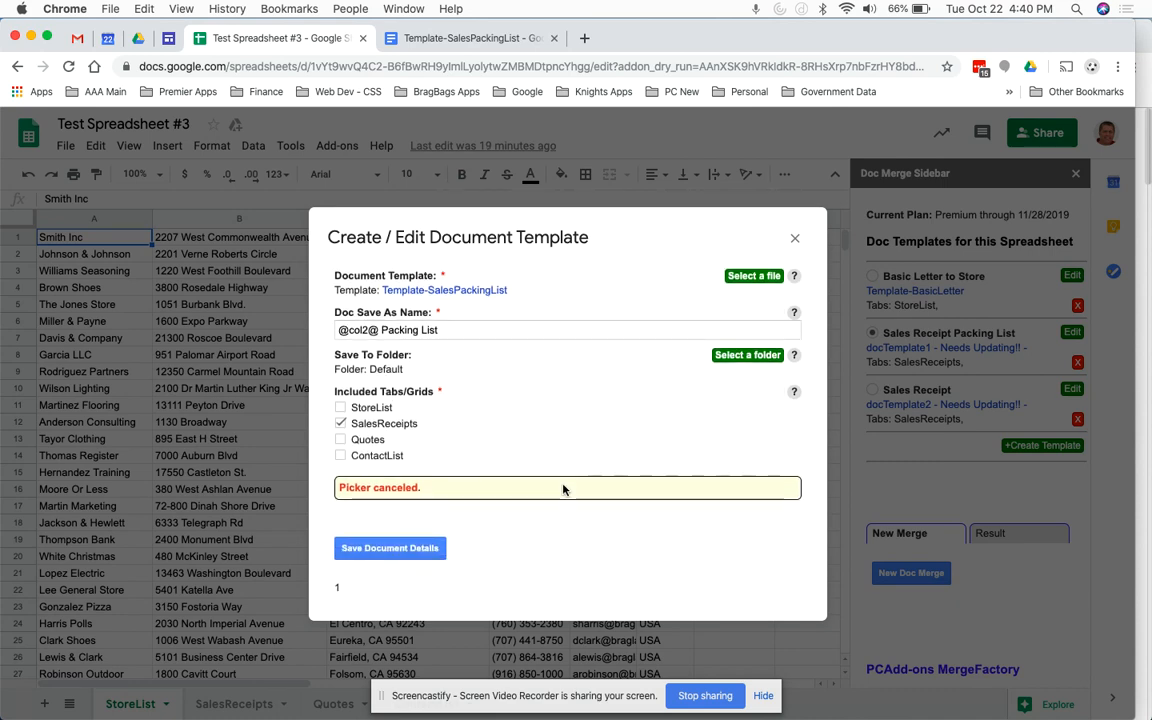
{"action": "scroll", "coordinate": [530, 489], "scroll_direction": "up", "scroll_amount": 2}
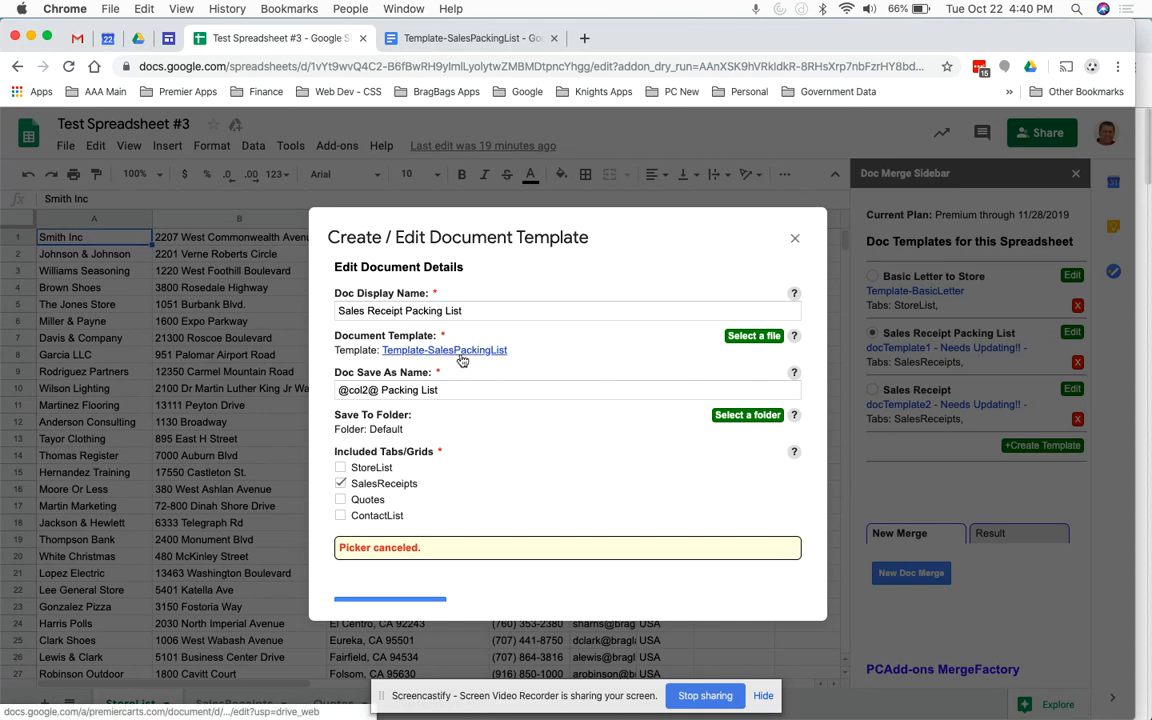
{"action": "scroll", "coordinate": [416, 526], "scroll_direction": "down", "scroll_amount": 1}
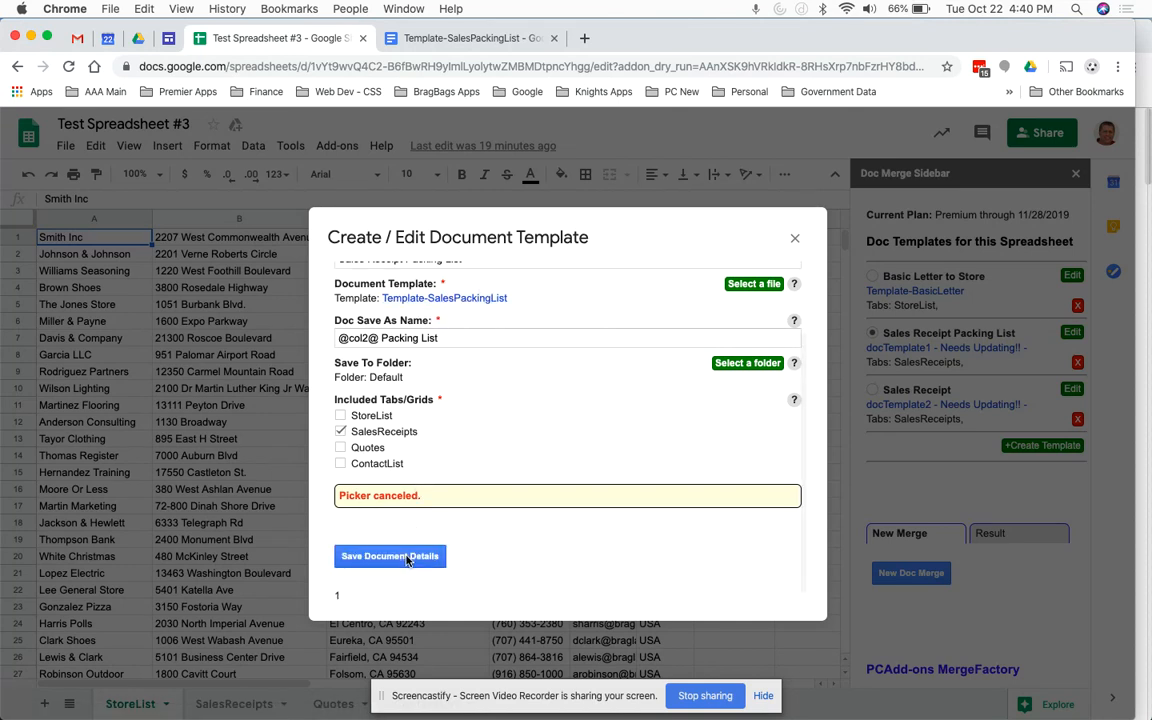
{"action": "left_click", "coordinate": [407, 557]}
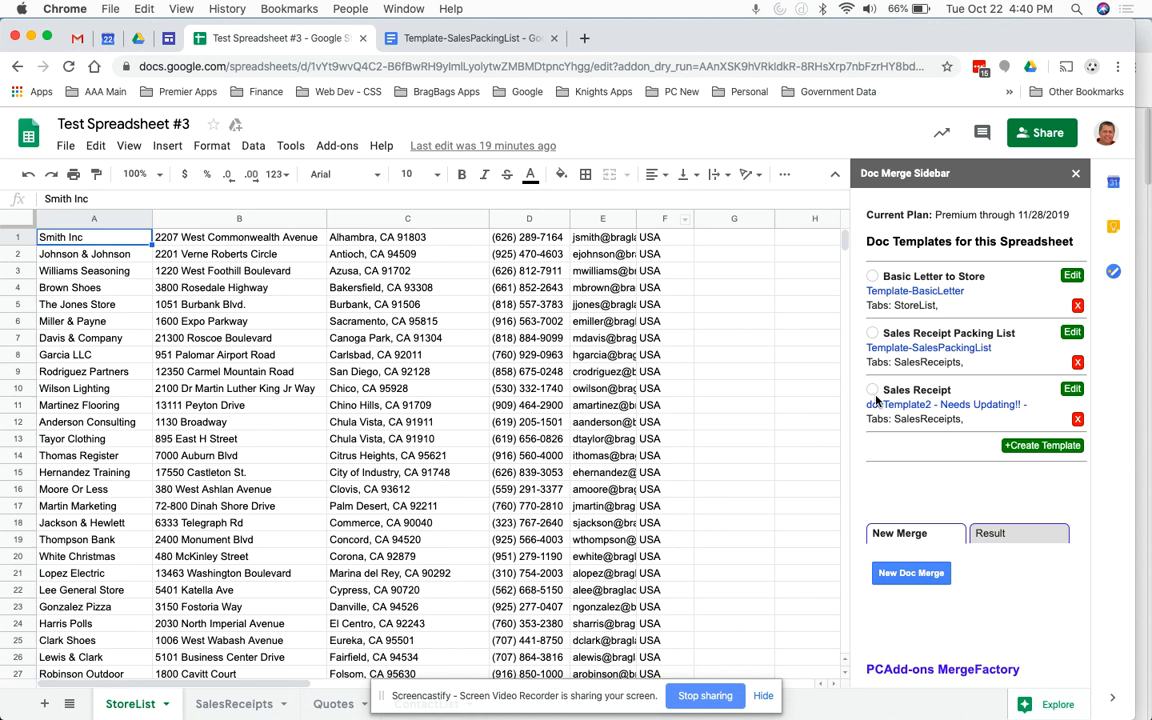
Step: Run a new document merge of StoreList rows 3 and 4 with the Basic Letter to Store template and show the result
{"action": "left_click", "coordinate": [873, 277]}
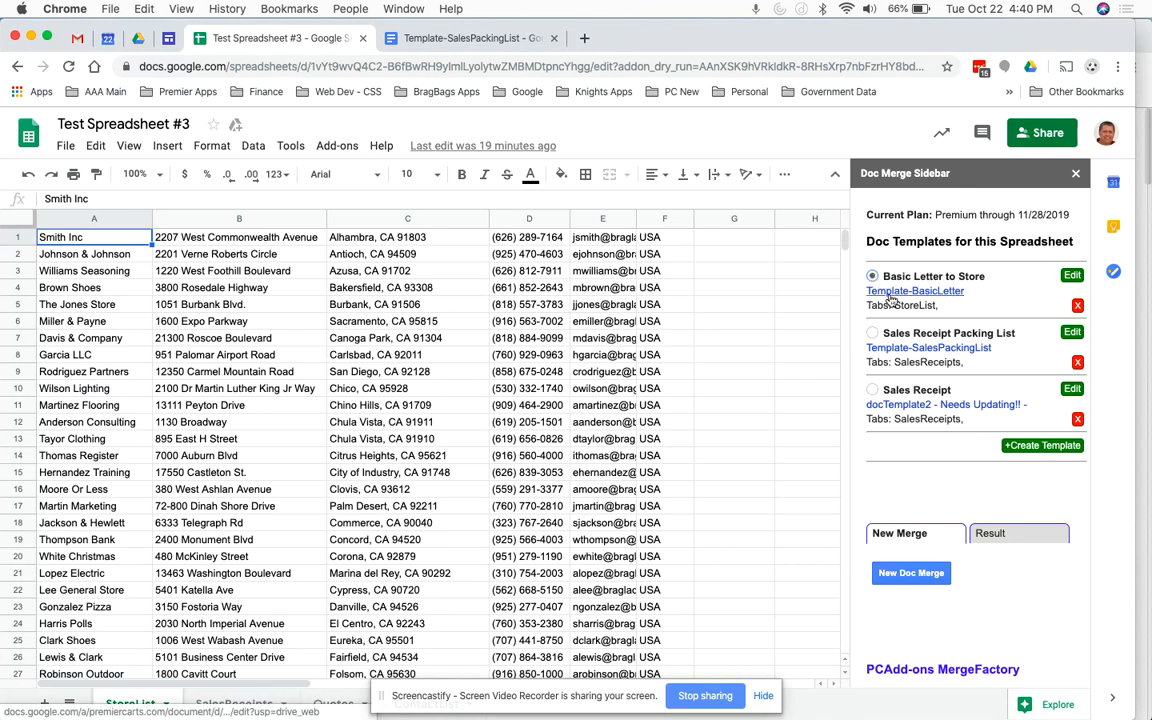
{"action": "left_click", "coordinate": [20, 254]}
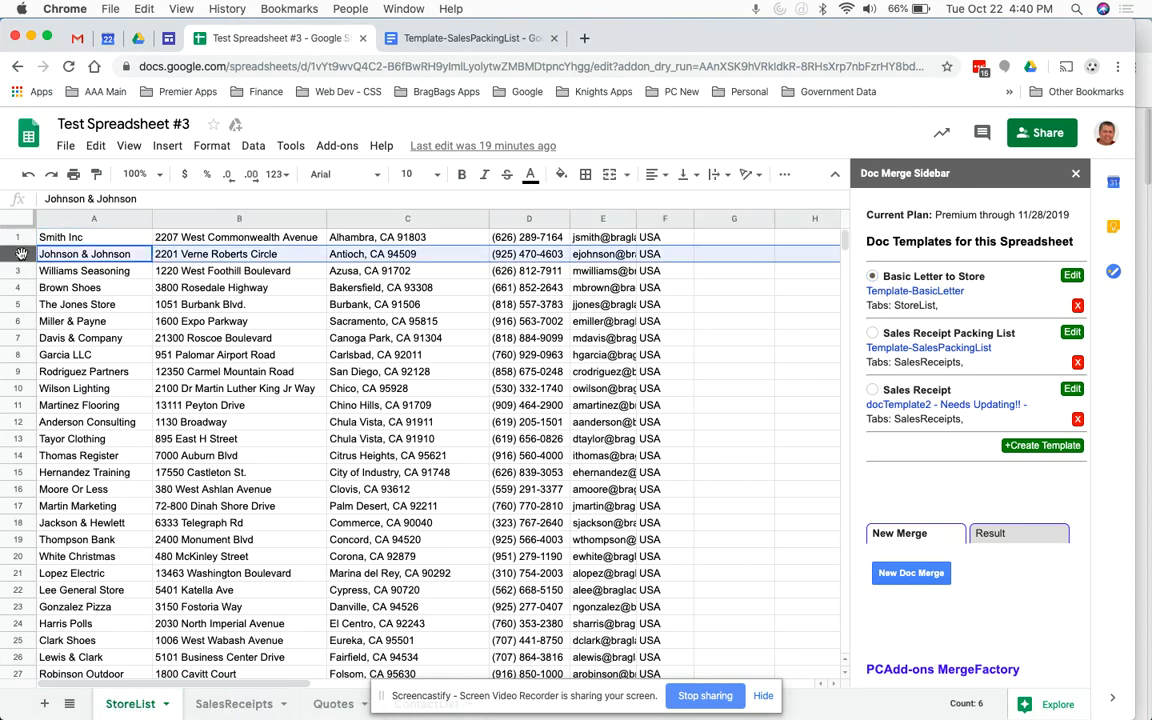
{"action": "left_click_drag", "start_coordinate": [20, 271], "coordinate": [20, 287]}
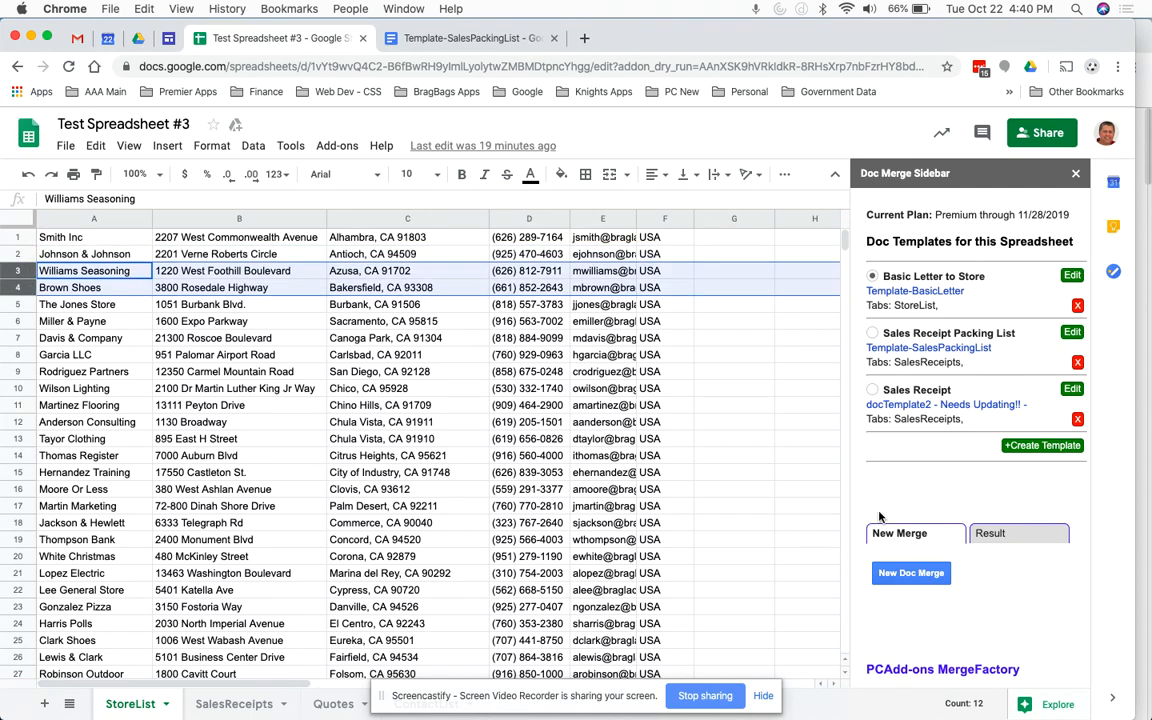
{"action": "left_click", "coordinate": [908, 574]}
{"action": "left_click", "coordinate": [1016, 534]}
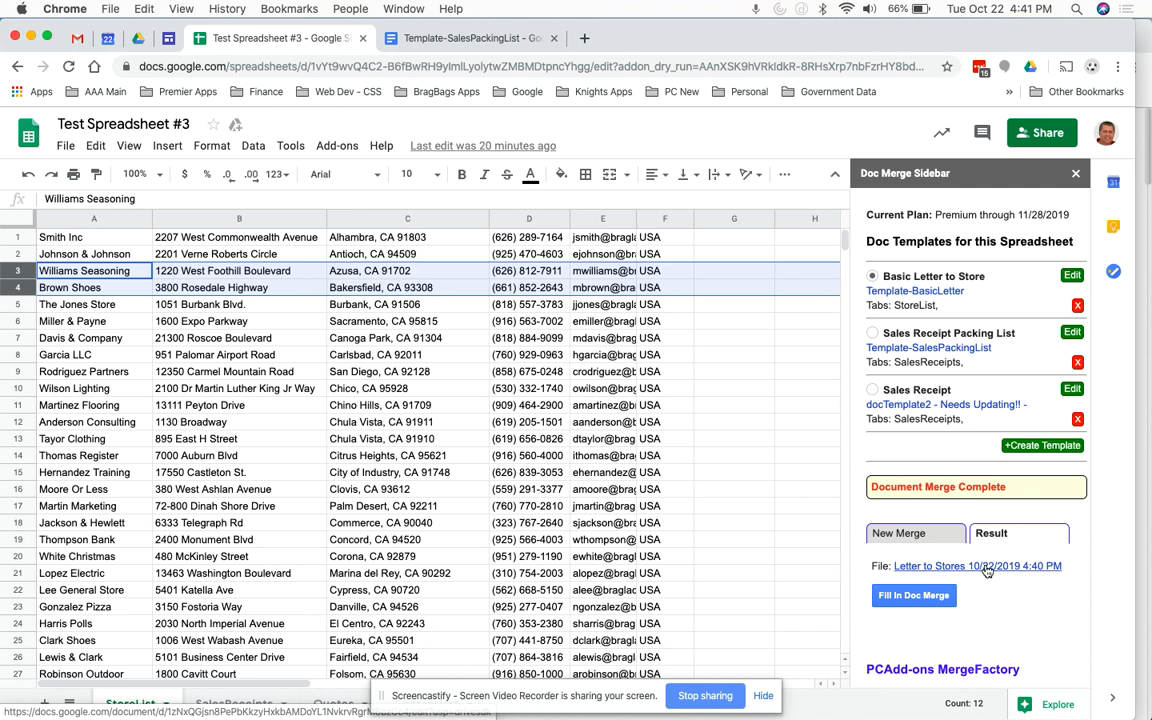
Step: Open the merged letters document, review the letters for both stores and return to the spreadsheet
{"action": "left_click", "coordinate": [985, 567]}
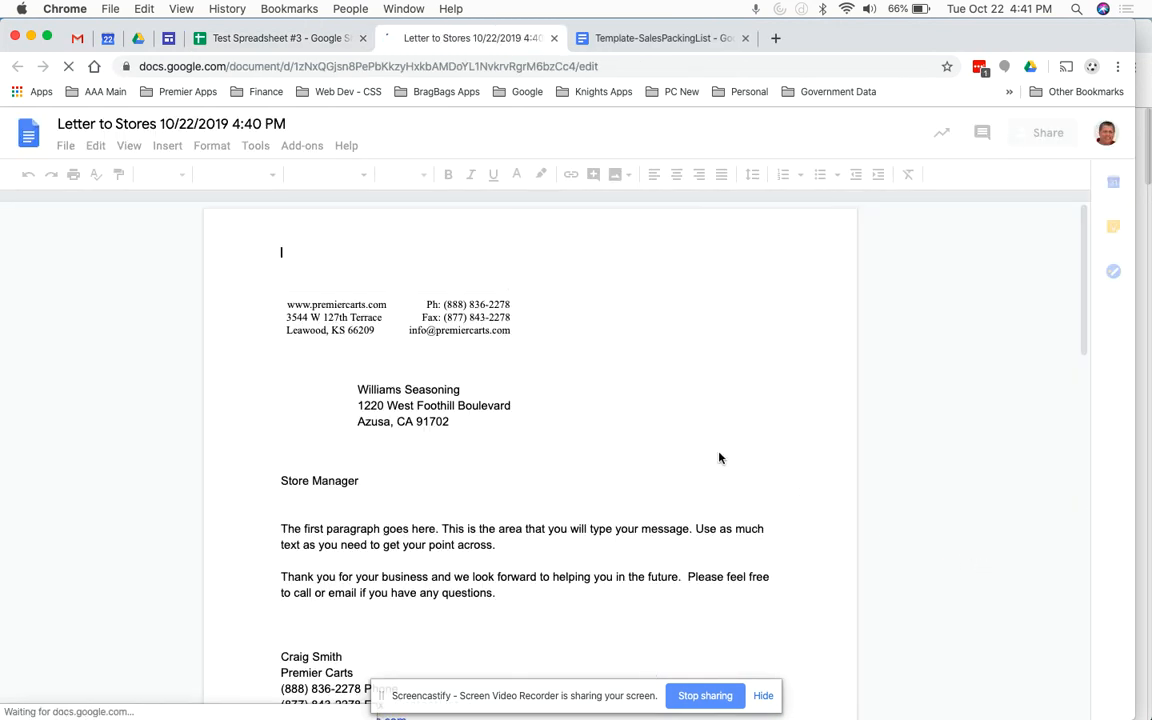
{"action": "scroll", "coordinate": [718, 458], "scroll_direction": "down", "scroll_amount": 10}
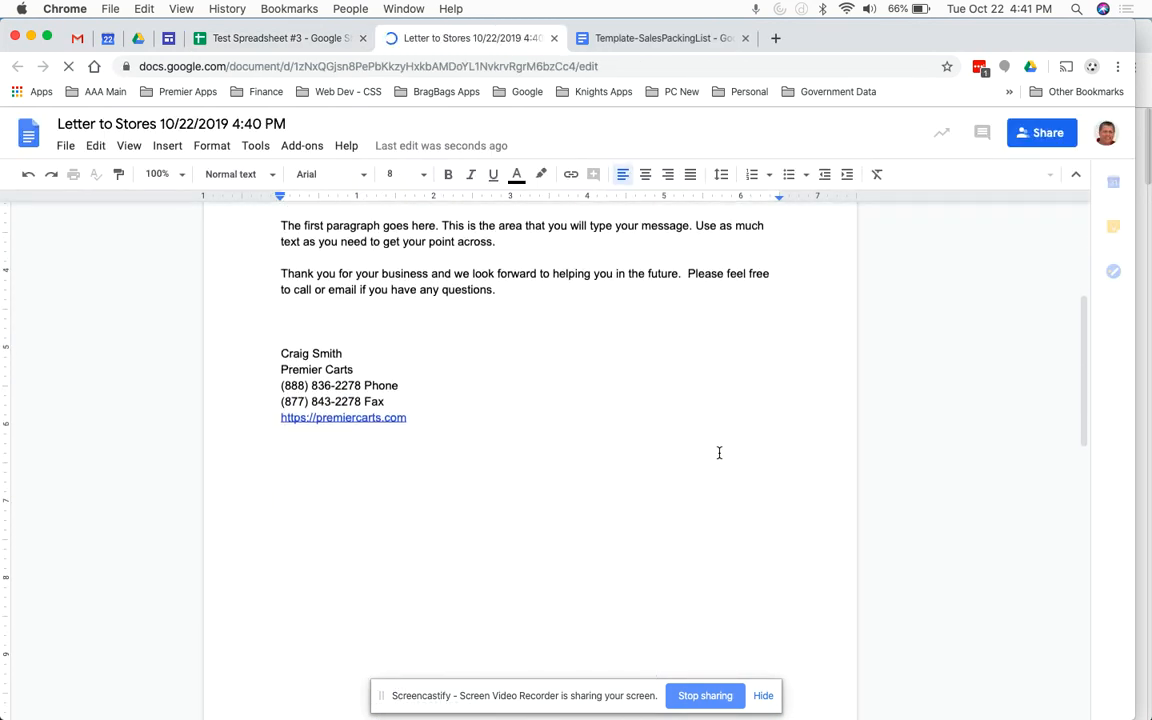
{"action": "scroll", "coordinate": [718, 453], "scroll_direction": "down", "scroll_amount": 3}
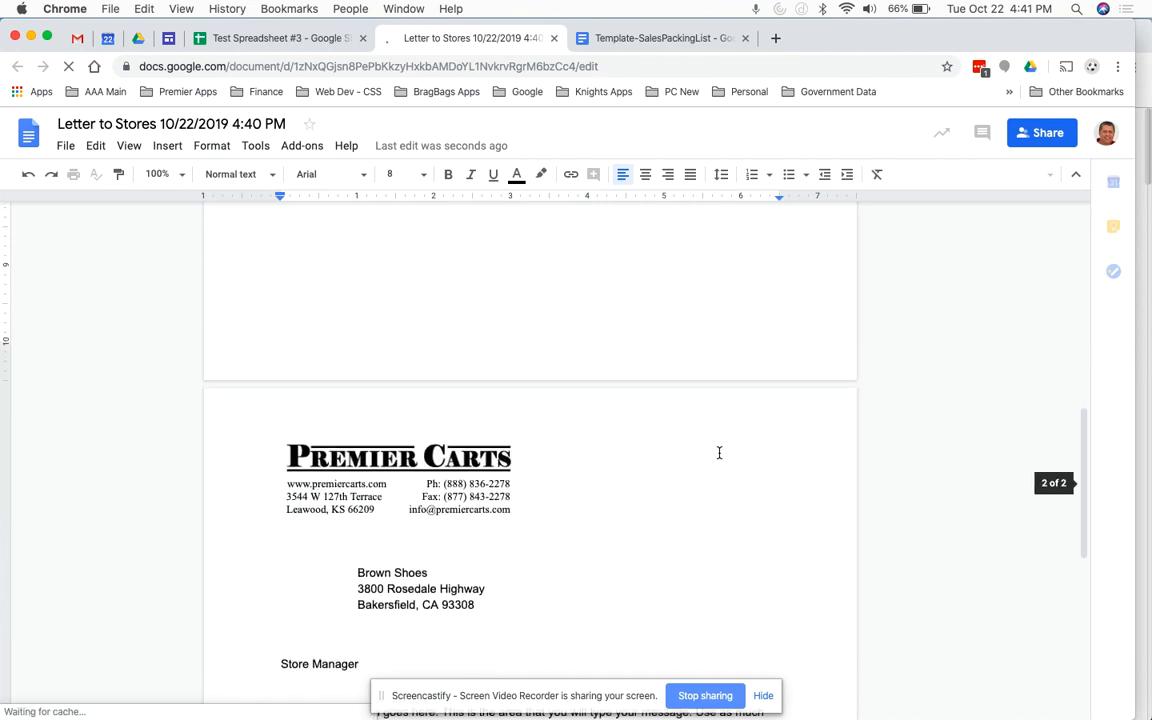
{"action": "left_click", "coordinate": [262, 40]}
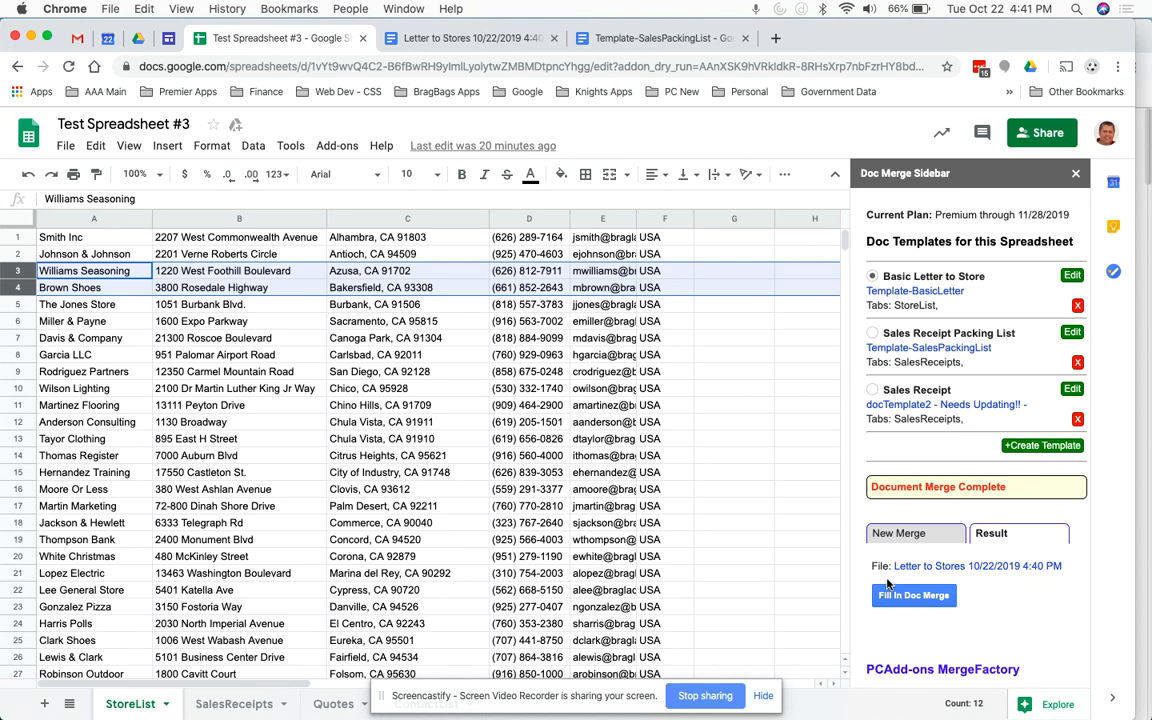
Step: Merge row 7, Davis & Company, into the existing letters document, check the added letter and return to the spreadsheet
{"action": "left_click", "coordinate": [23, 338]}
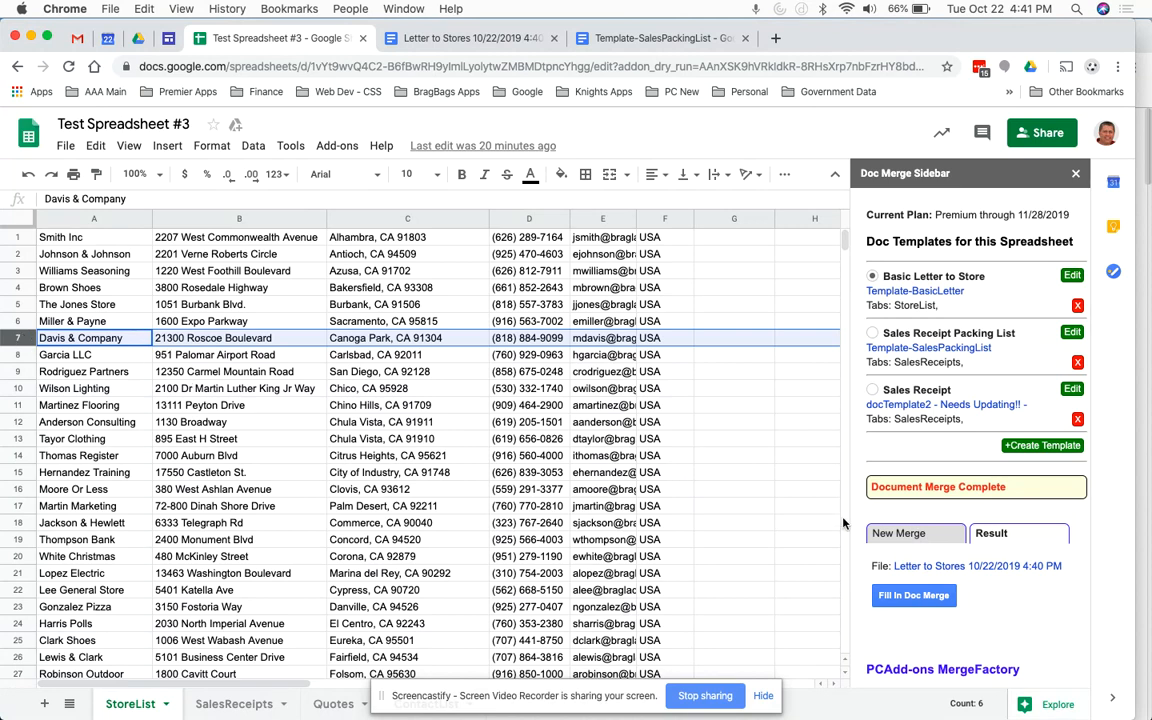
{"action": "left_click", "coordinate": [910, 595]}
{"action": "left_click", "coordinate": [466, 38]}
{"action": "scroll", "coordinate": [477, 497], "scroll_direction": "down", "scroll_amount": 4}
{"action": "scroll", "coordinate": [477, 497], "scroll_direction": "down", "scroll_amount": 10}
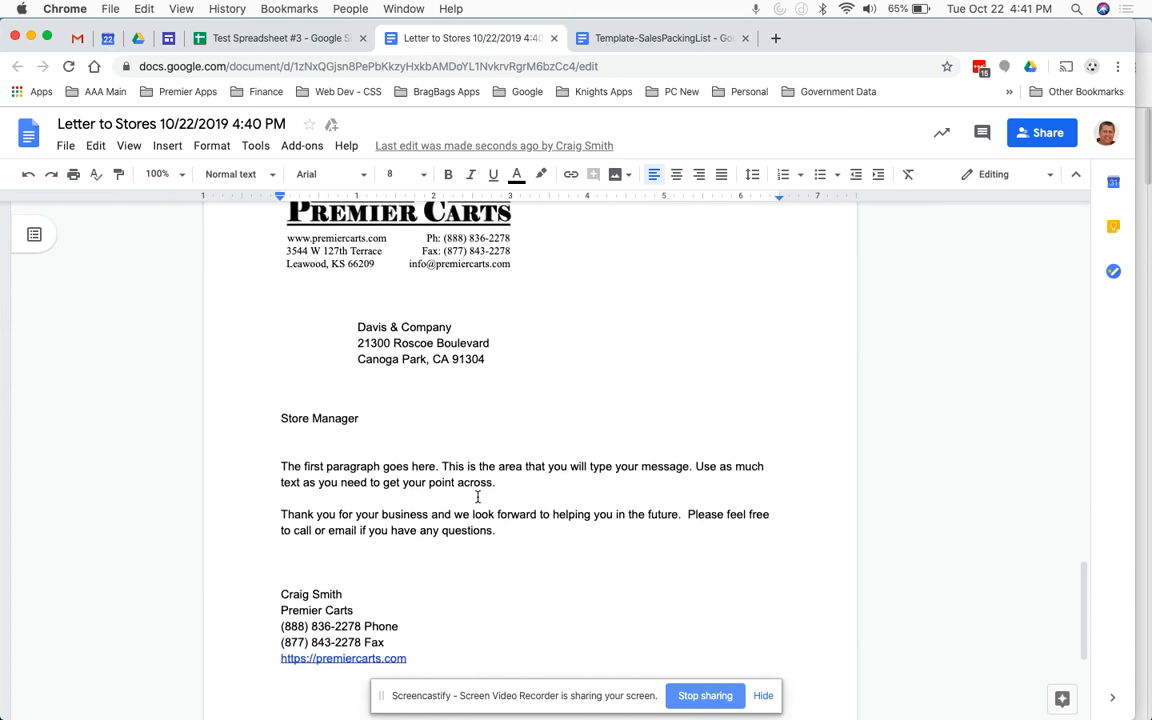
{"action": "left_click", "coordinate": [267, 40]}
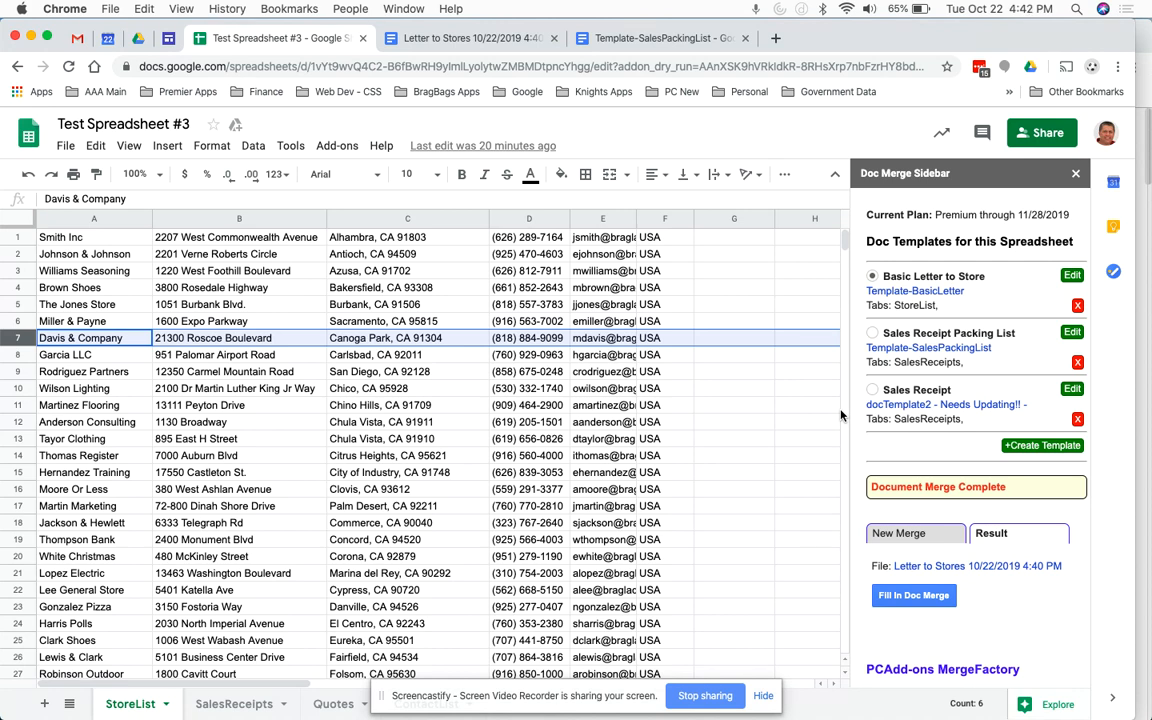
Step: Merge SalesReceipts row 4 into the existing letters document with the Sales Receipt Packing List template
{"action": "left_click", "coordinate": [873, 334]}
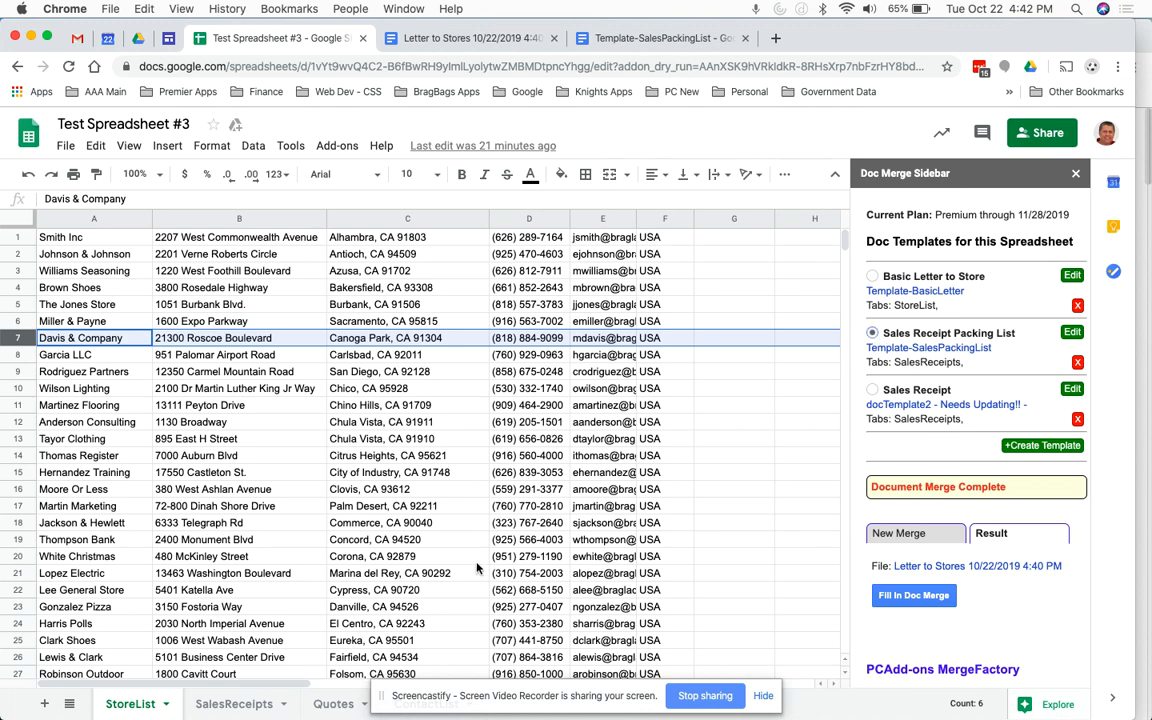
{"action": "left_click", "coordinate": [223, 705]}
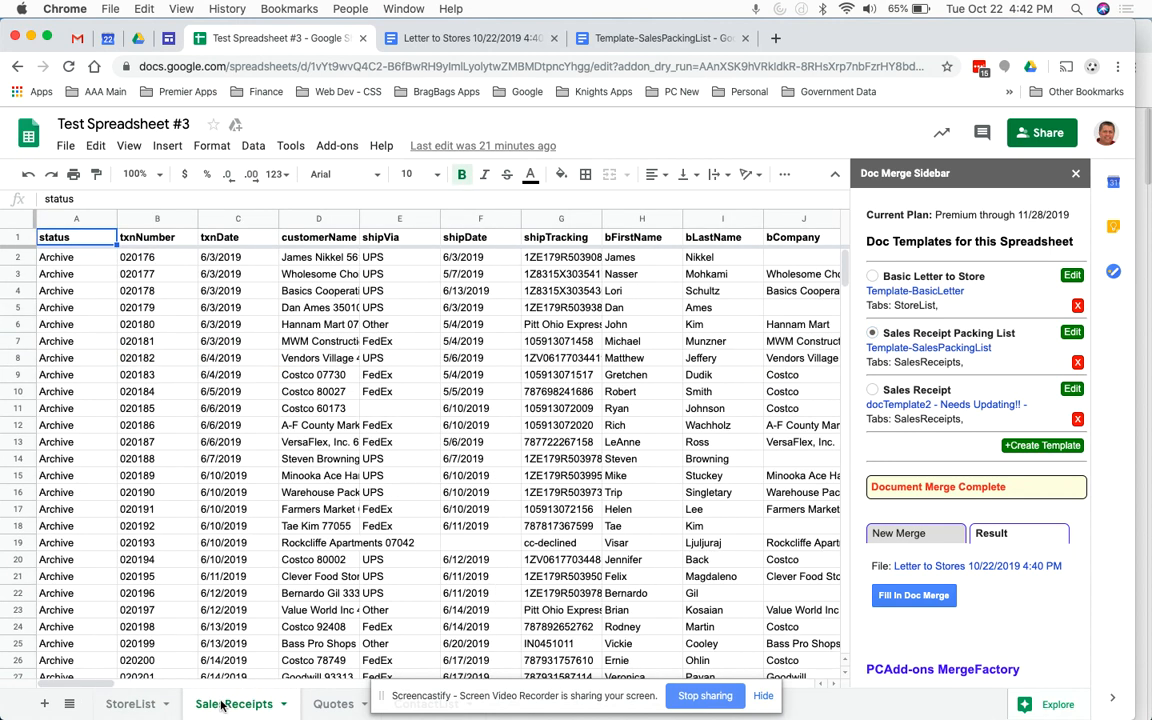
{"action": "left_click", "coordinate": [18, 291]}
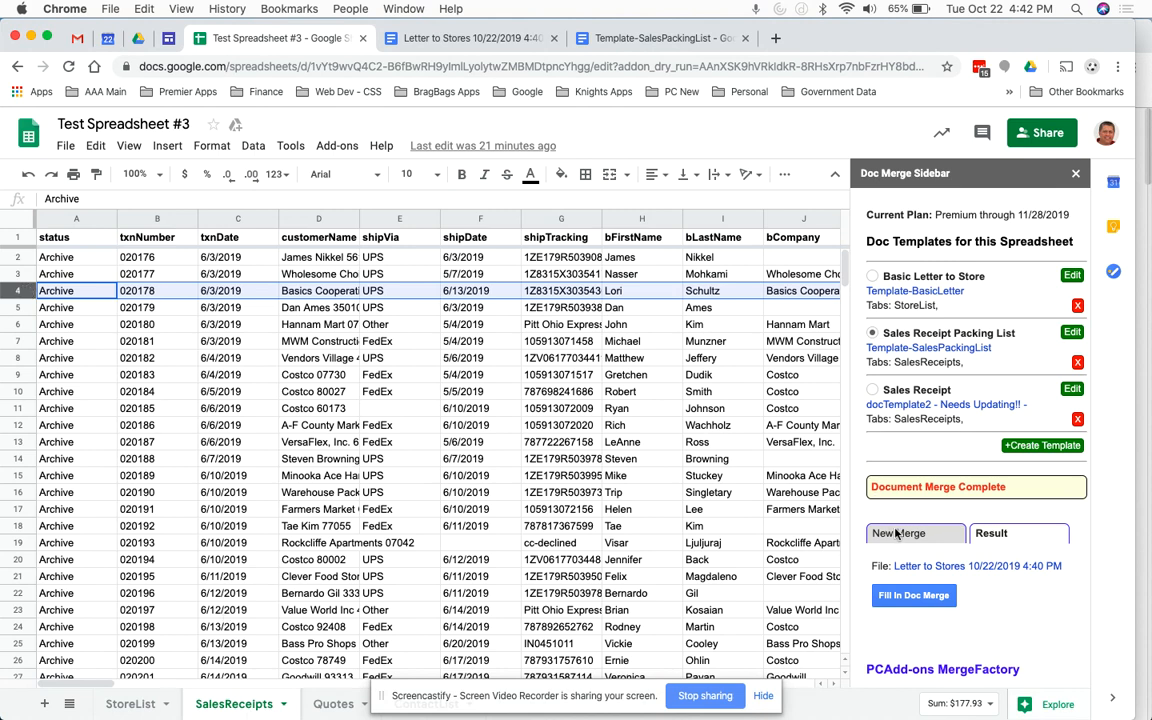
{"action": "left_click", "coordinate": [907, 597]}
Step: Review the packing list page added to the merged letters document and return to the spreadsheet
{"action": "left_click", "coordinate": [489, 40]}
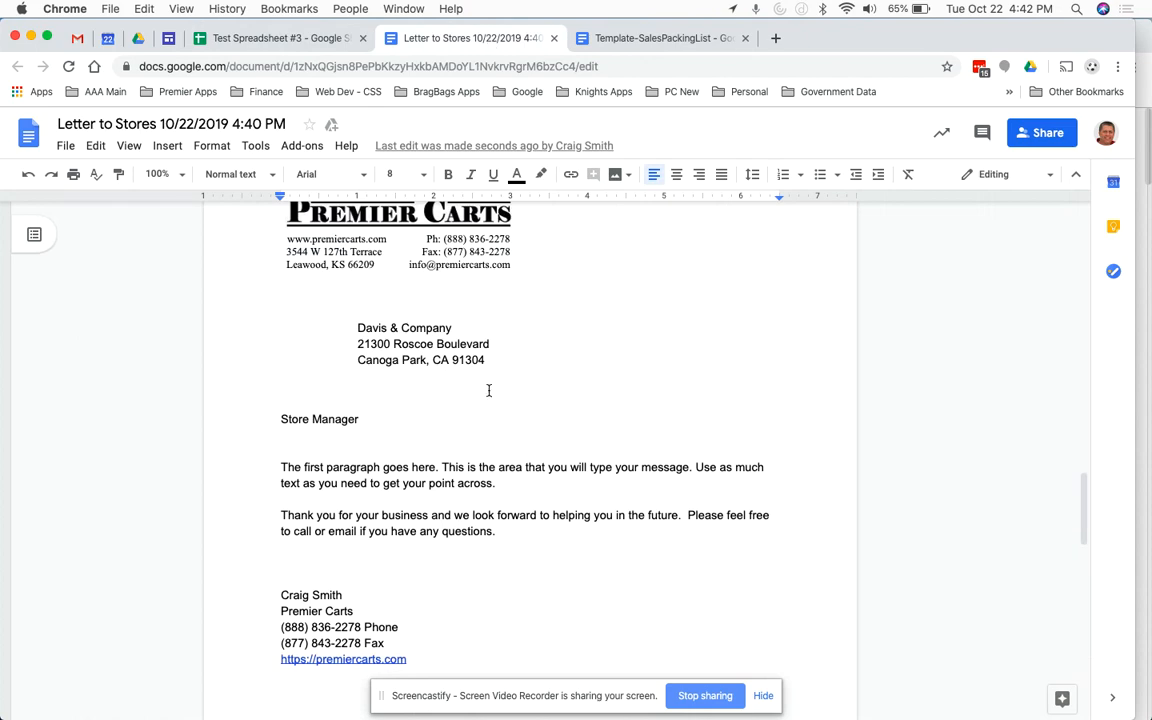
{"action": "scroll", "coordinate": [489, 390], "scroll_direction": "down", "scroll_amount": 10}
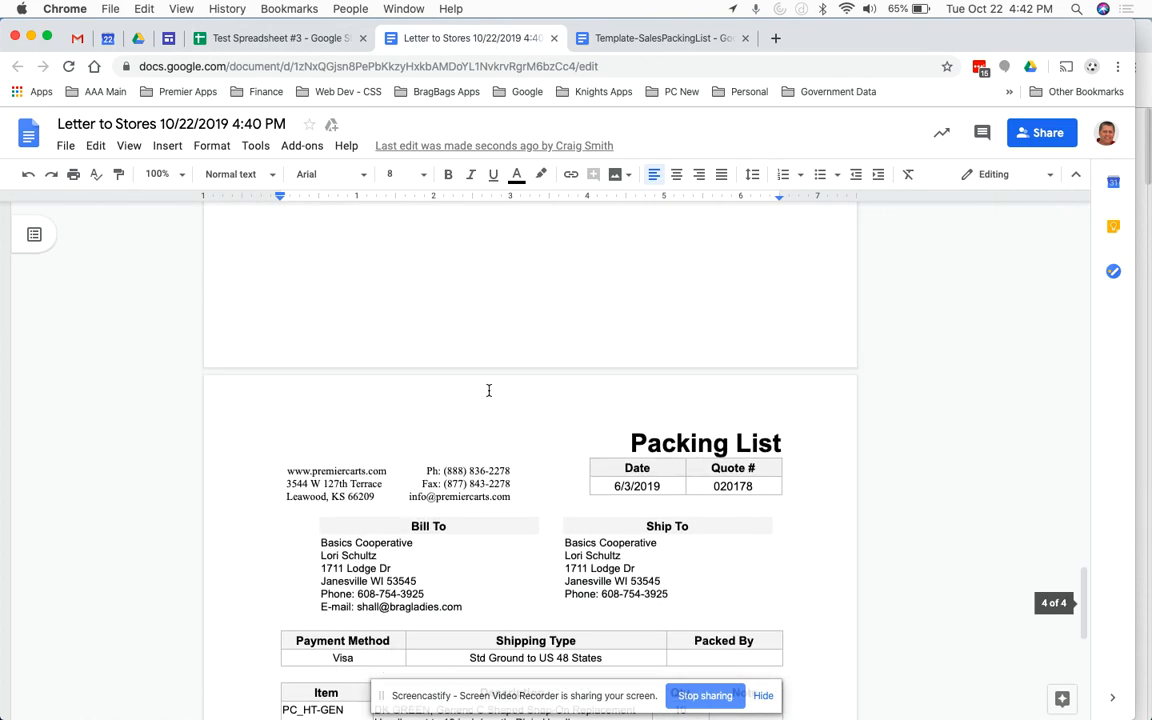
{"action": "scroll", "coordinate": [489, 390], "scroll_direction": "down", "scroll_amount": 4}
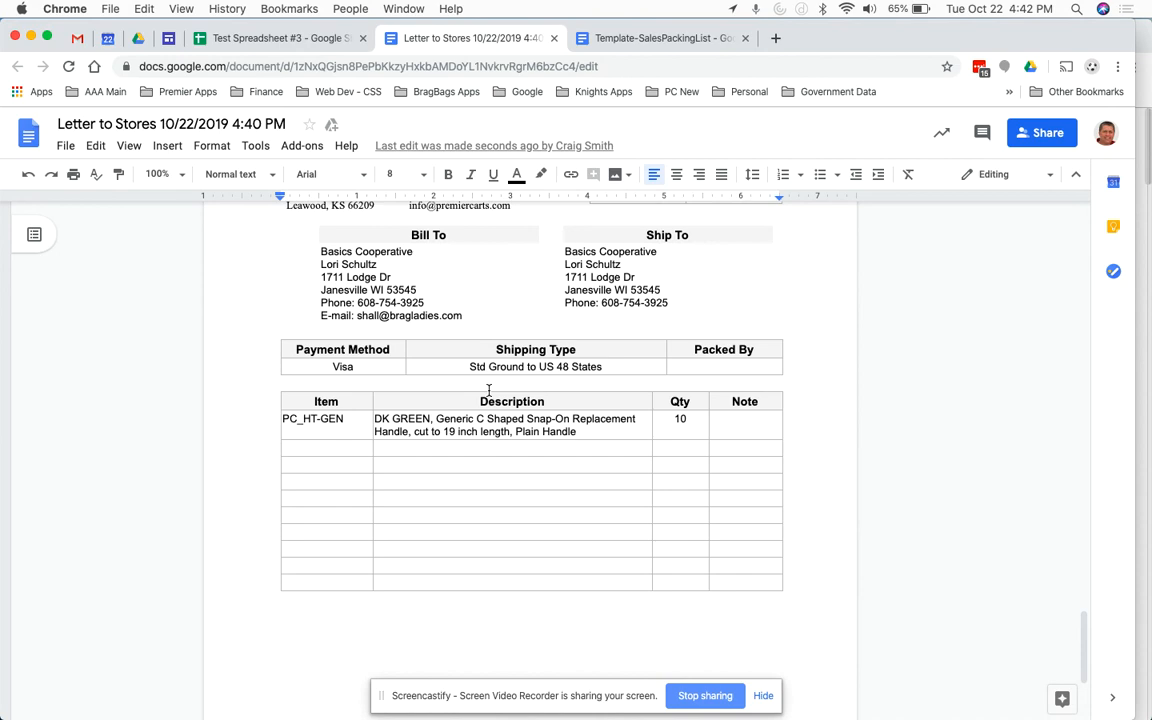
{"action": "scroll", "coordinate": [489, 390], "scroll_direction": "down", "scroll_amount": 4}
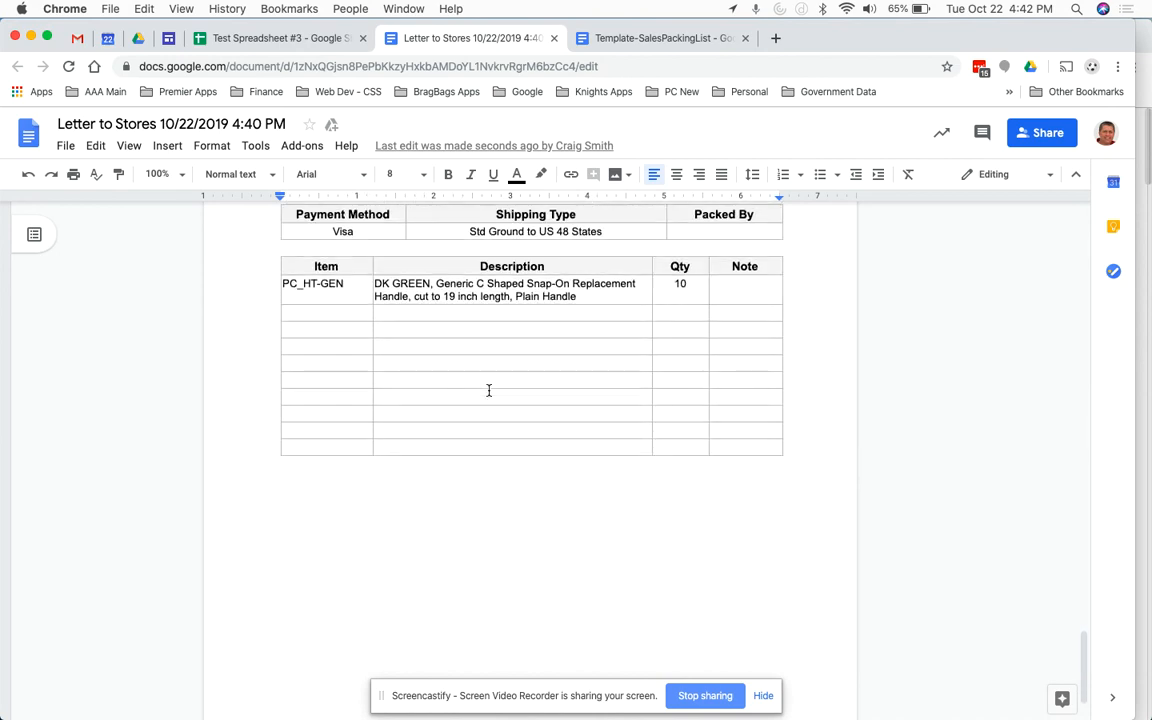
{"action": "scroll", "coordinate": [489, 390], "scroll_direction": "up", "scroll_amount": 15}
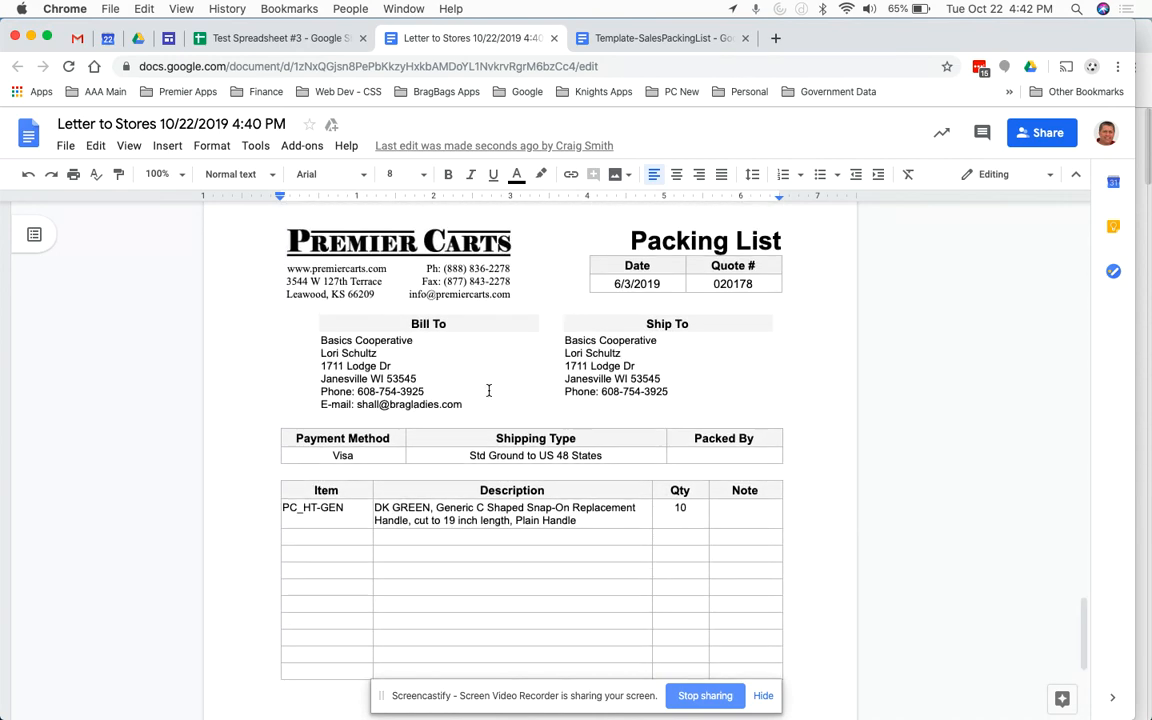
{"action": "scroll", "coordinate": [489, 390], "scroll_direction": "up", "scroll_amount": 9}
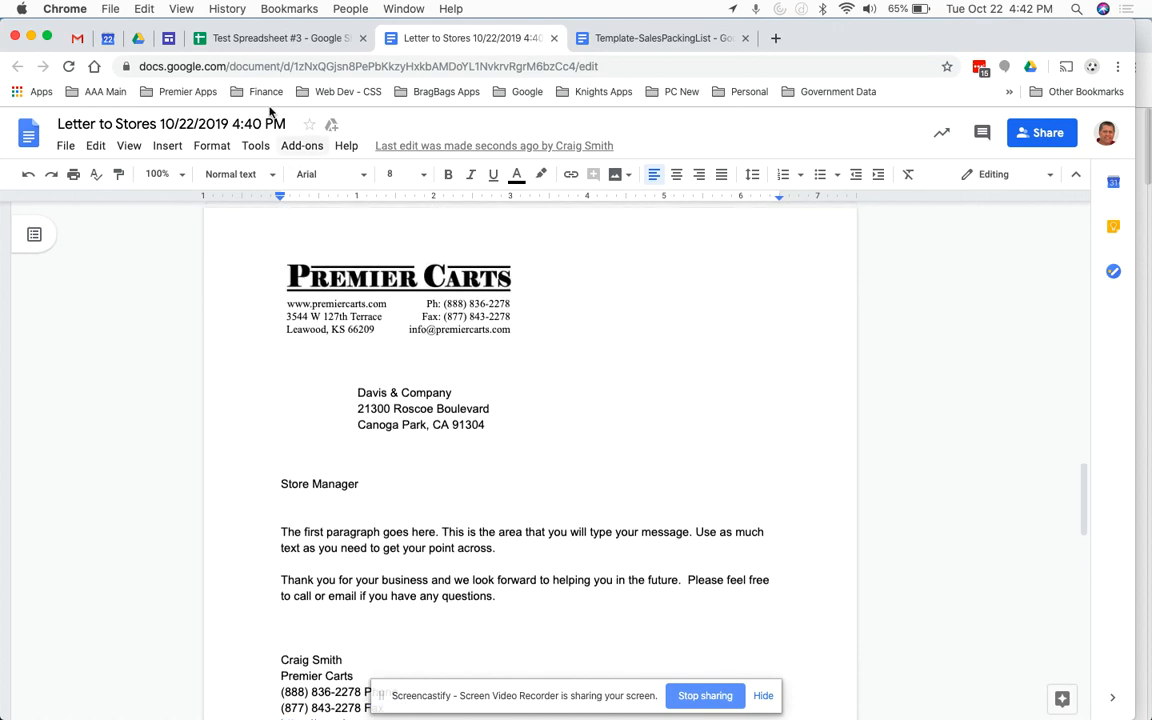
{"action": "left_click", "coordinate": [261, 41]}
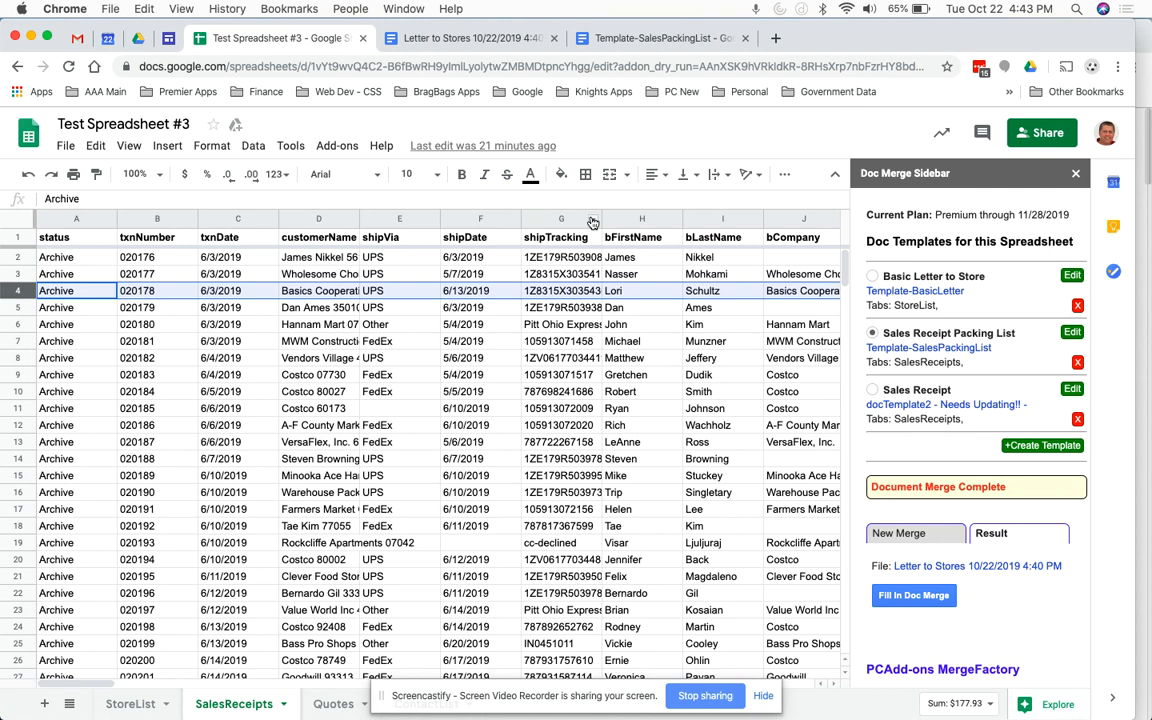
Step: Show MergeFactory's email merge sidebar for the spreadsheet
{"action": "left_click", "coordinate": [339, 148]}
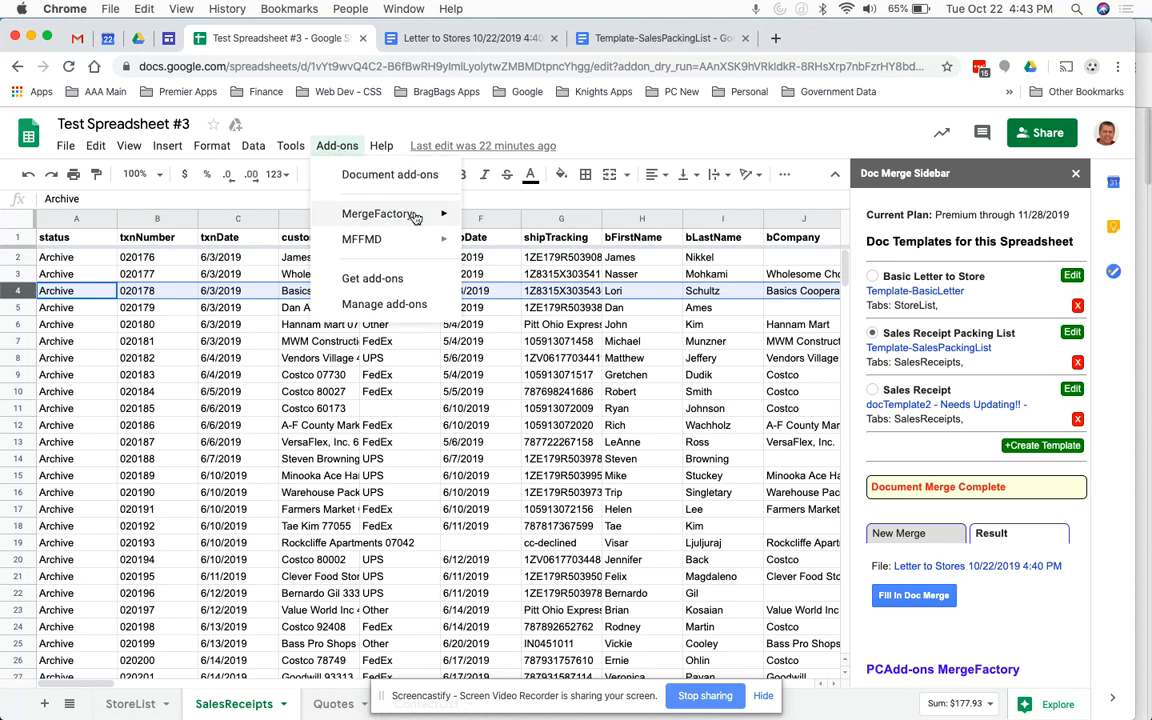
{"action": "mouse_move", "coordinate": [440, 214]}
{"action": "left_click", "coordinate": [561, 245]}
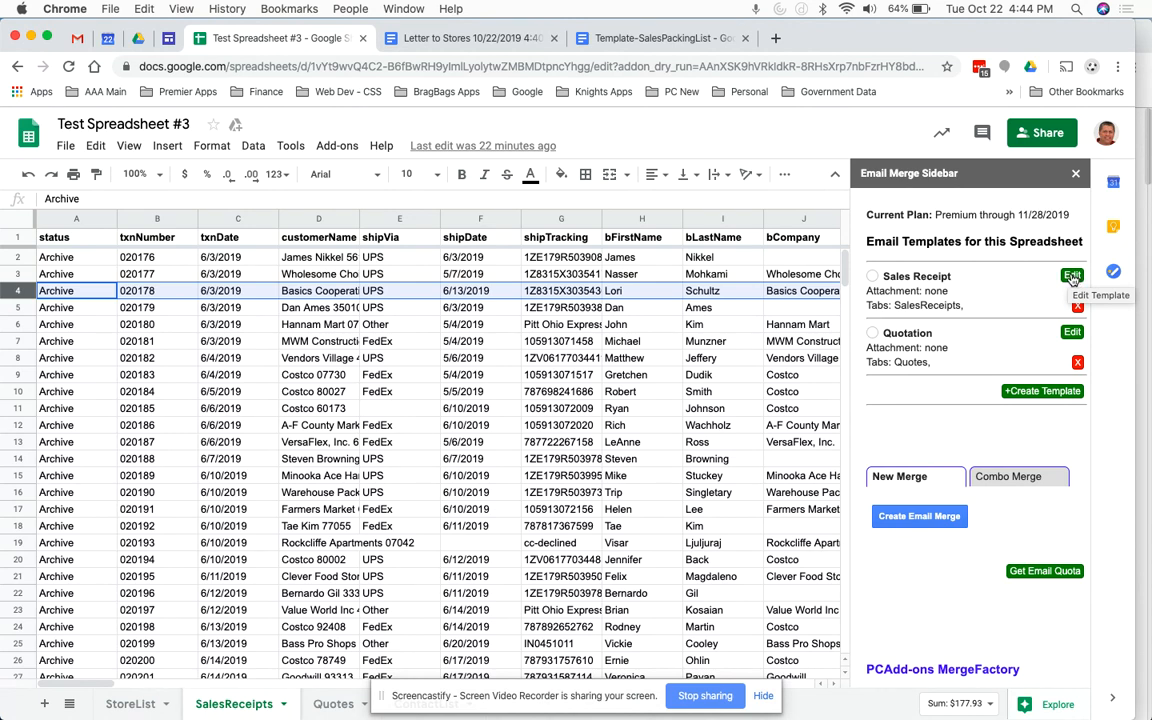
Step: Attach the PartsList document to the Sales Receipt email template under its additional options and save the email details
{"action": "left_click", "coordinate": [873, 276]}
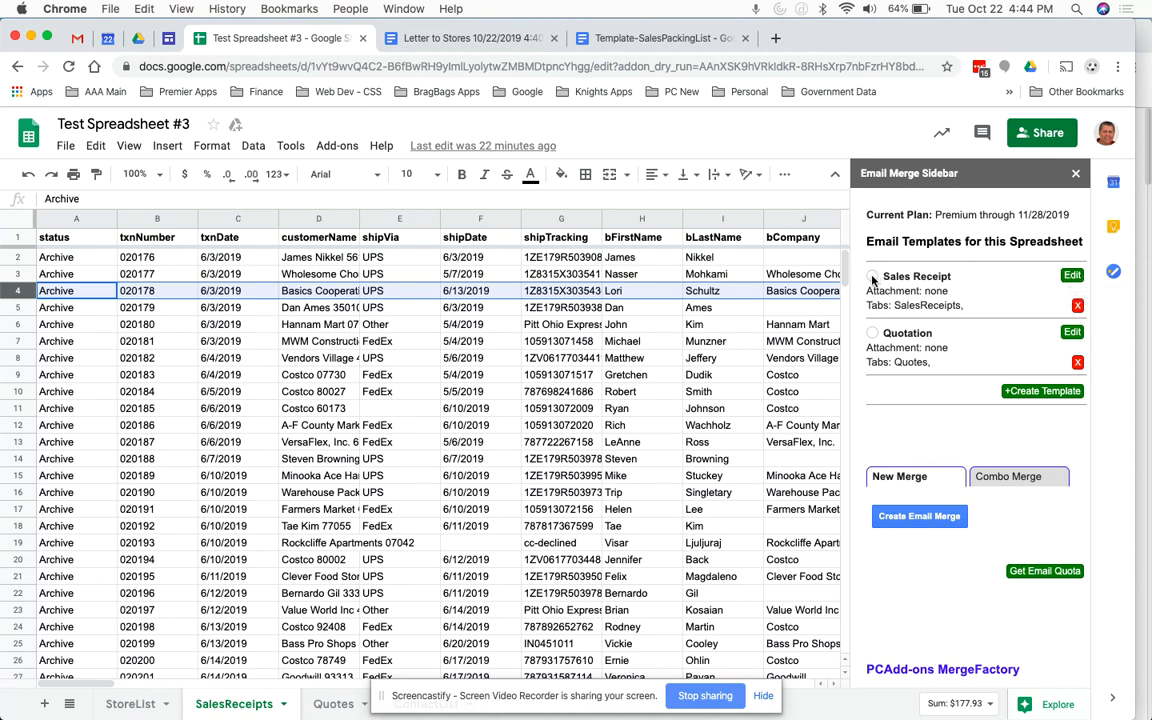
{"action": "left_click", "coordinate": [1071, 277]}
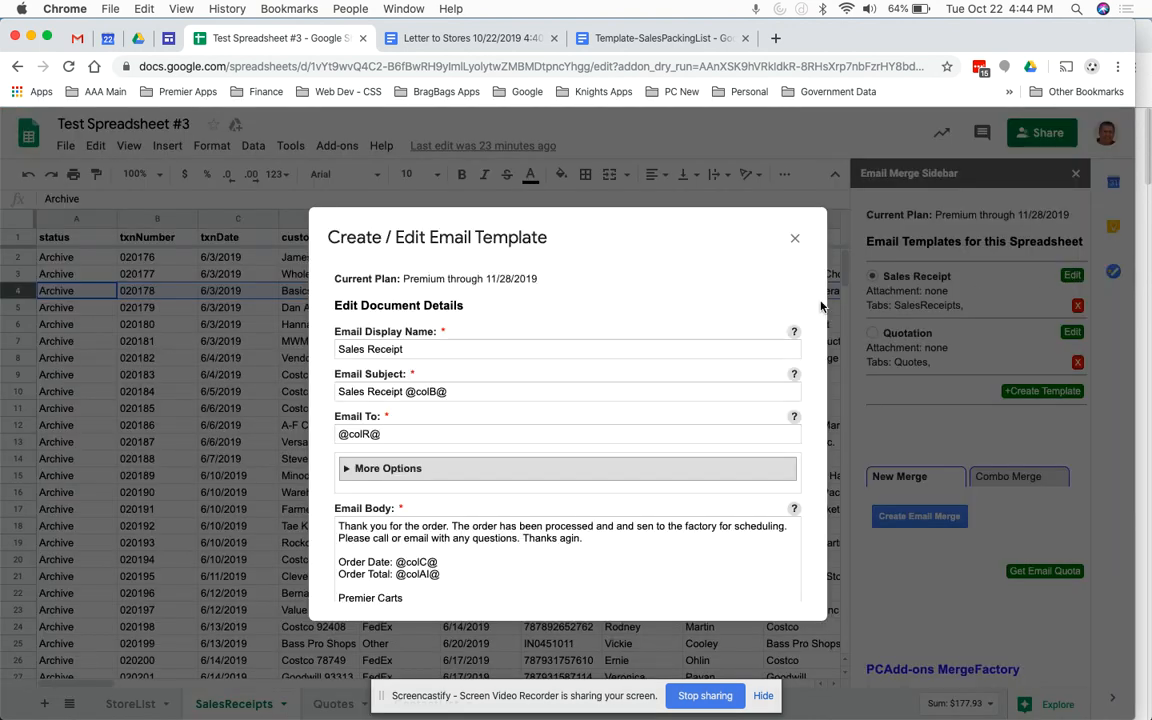
{"action": "scroll", "coordinate": [548, 373], "scroll_direction": "down", "scroll_amount": 2}
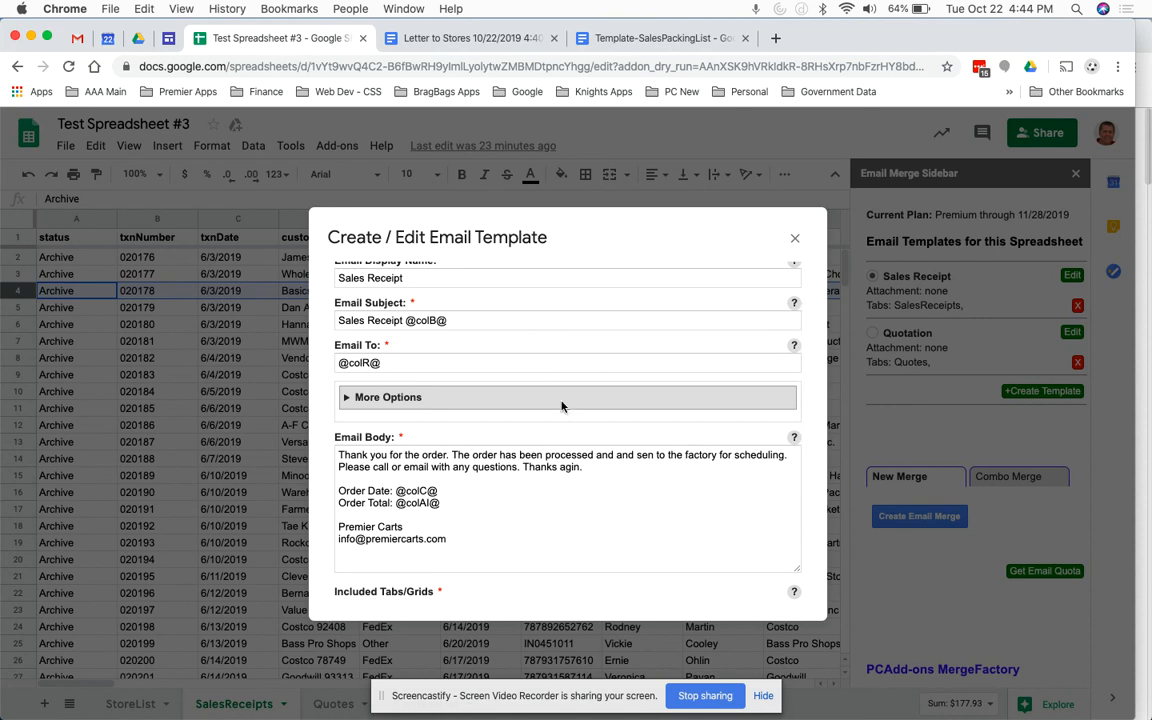
{"action": "left_click", "coordinate": [562, 402]}
{"action": "scroll", "coordinate": [562, 404], "scroll_direction": "down", "scroll_amount": 5}
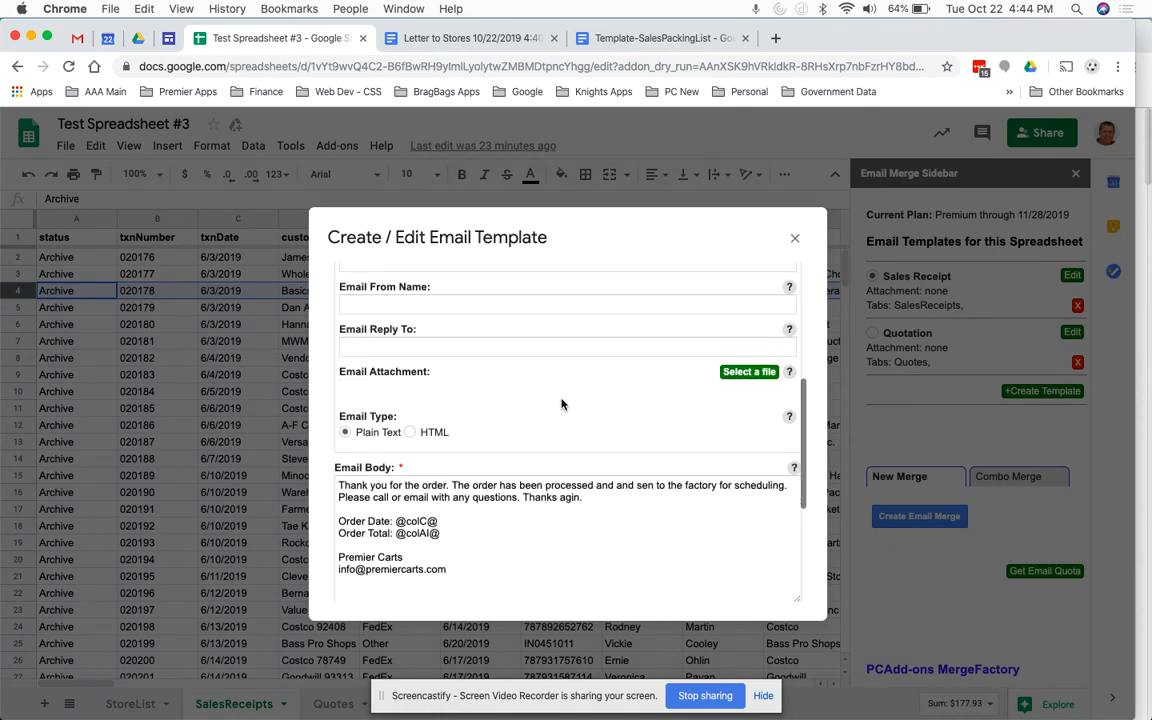
{"action": "left_click", "coordinate": [735, 375]}
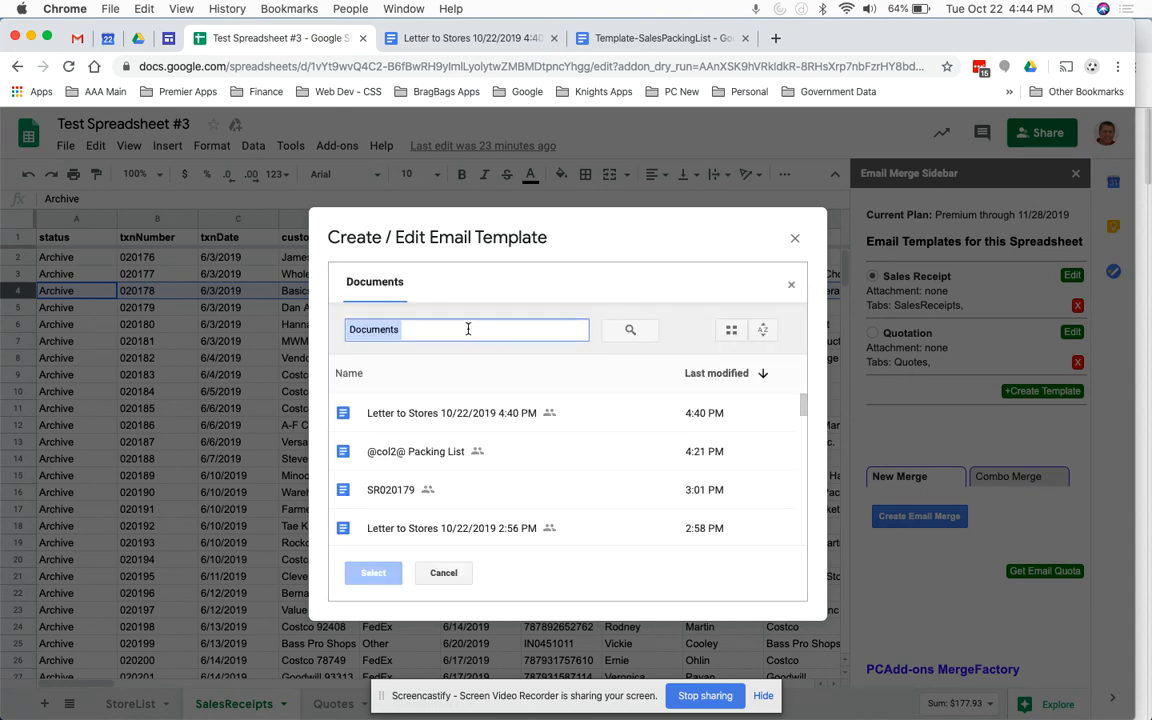
{"action": "type", "text": "part"}
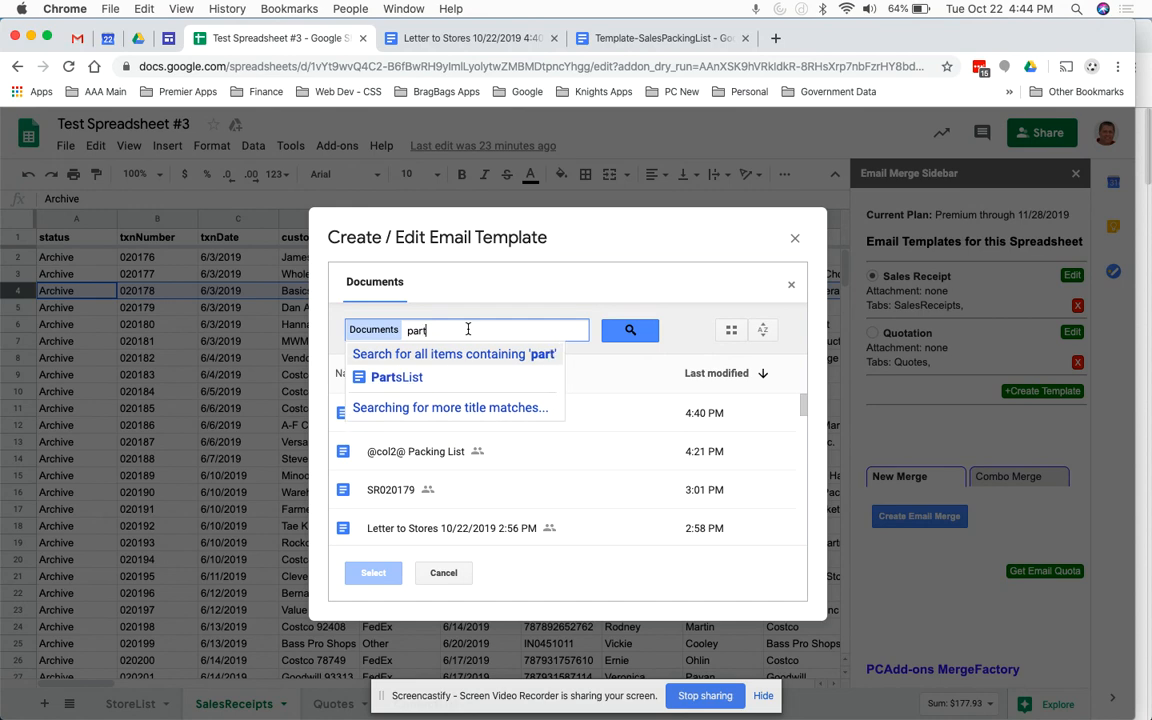
{"action": "left_click", "coordinate": [442, 377]}
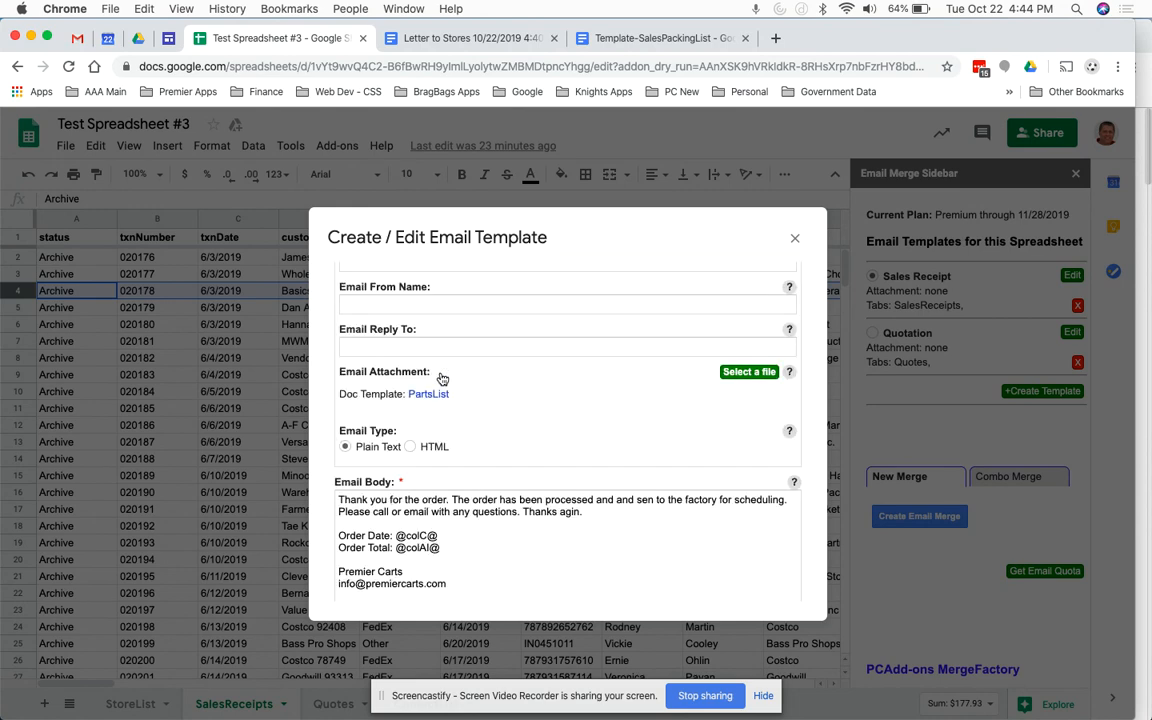
{"action": "scroll", "coordinate": [560, 400], "scroll_direction": "down", "scroll_amount": 5}
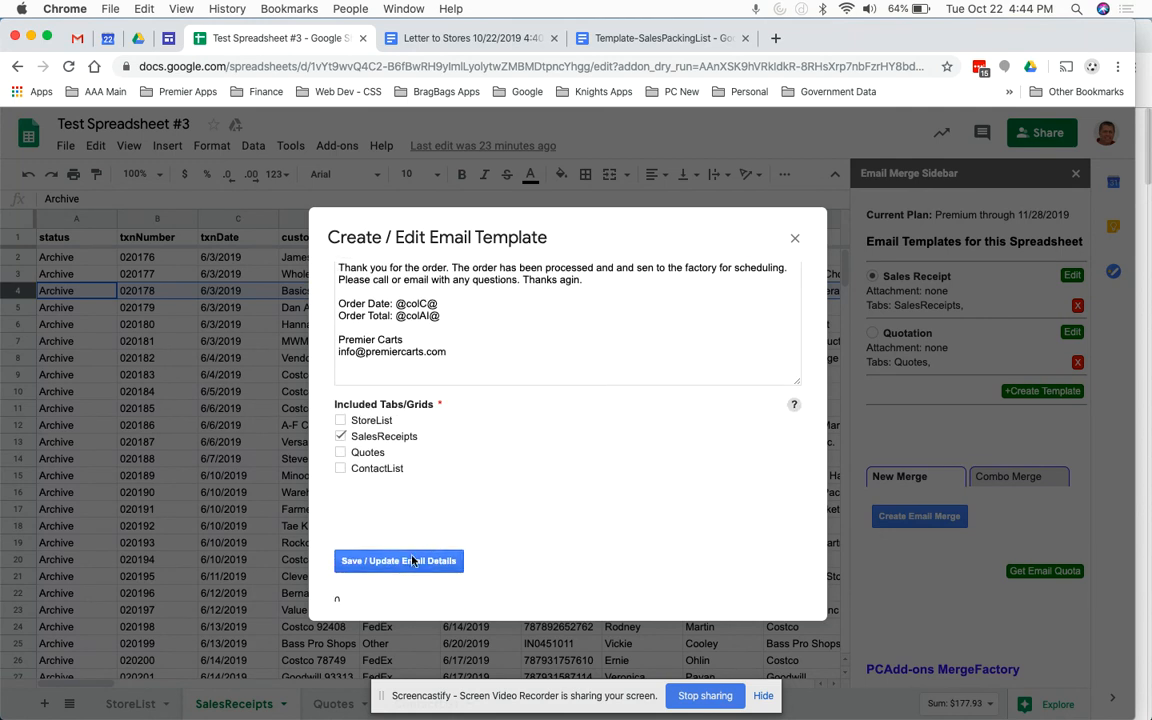
{"action": "left_click", "coordinate": [412, 561]}
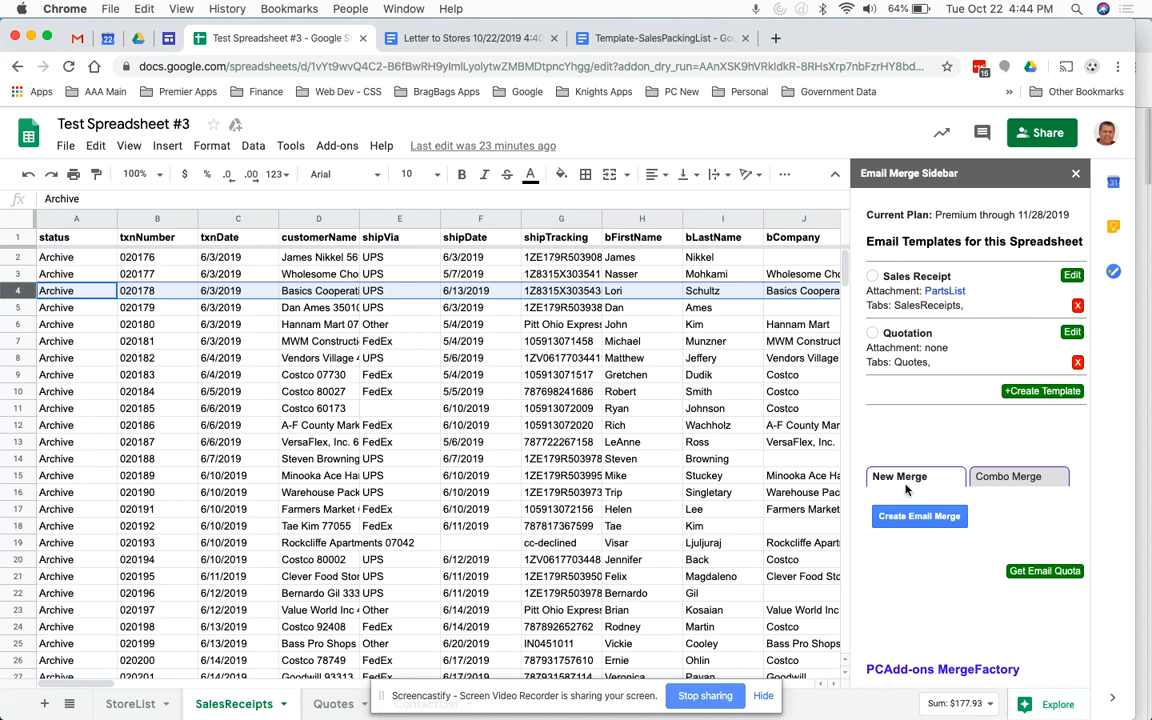
Step: Run a combo merge of the selected row with the Sales Receipt email template, attaching the Sales Receipt Packing List as PDF
{"action": "left_click", "coordinate": [1013, 481]}
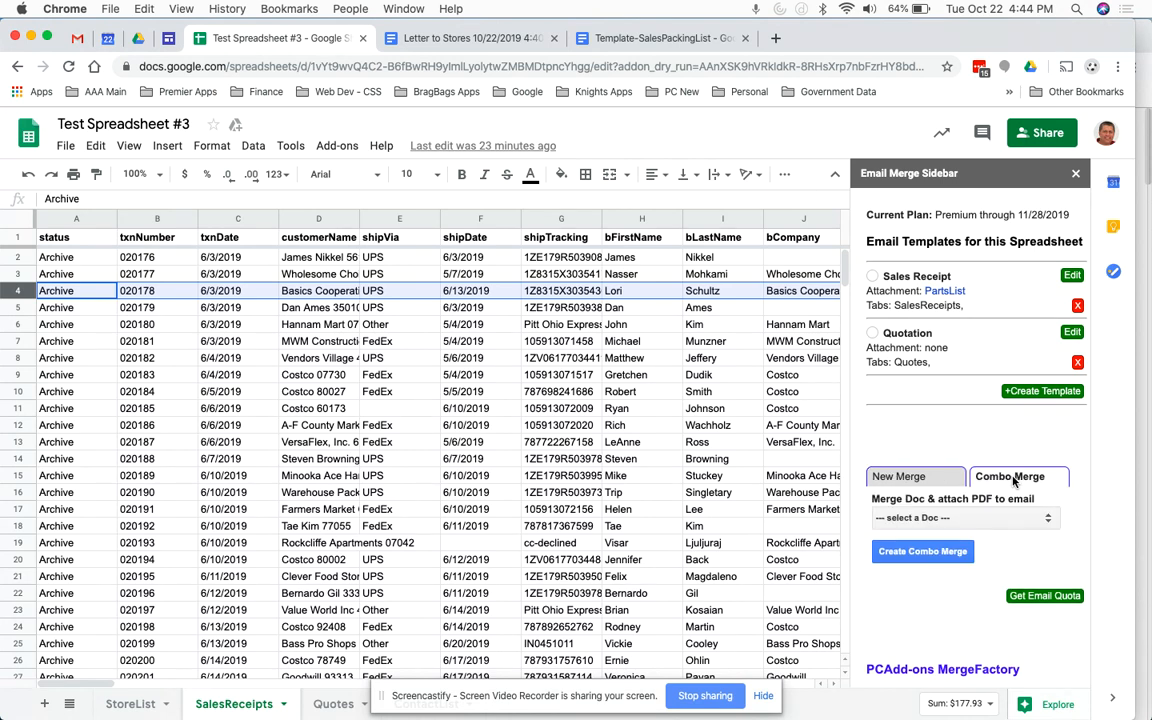
{"action": "left_click", "coordinate": [872, 278]}
{"action": "left_click", "coordinate": [1040, 521]}
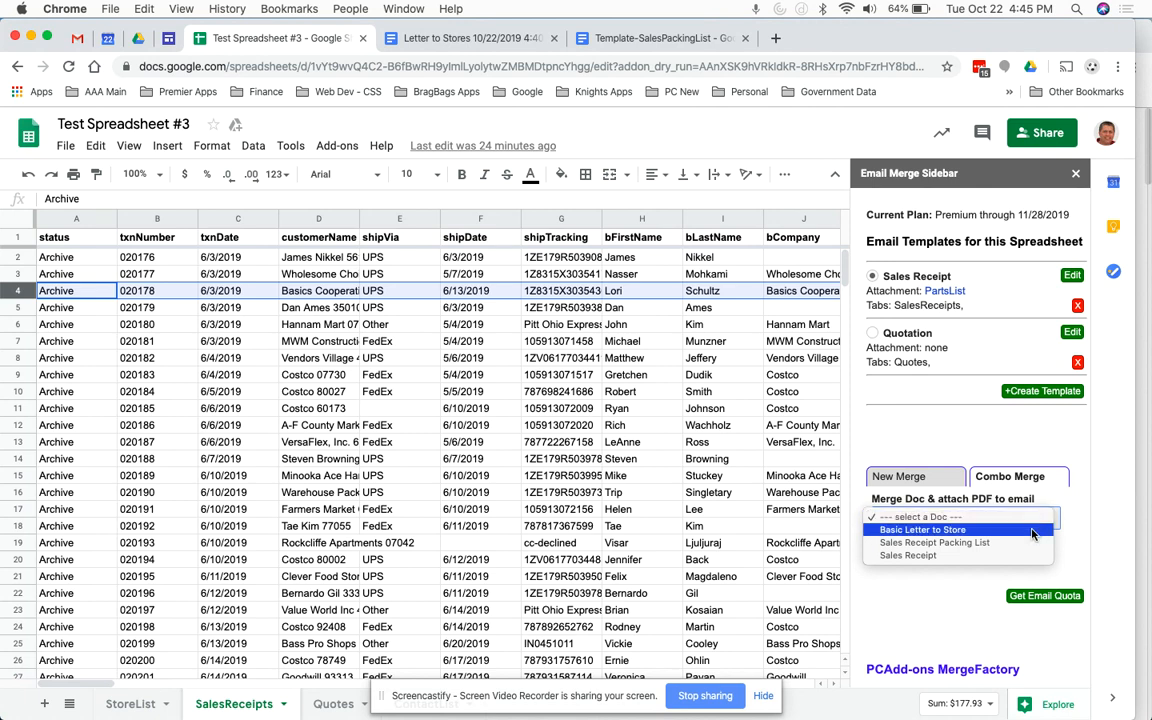
{"action": "left_click", "coordinate": [996, 543]}
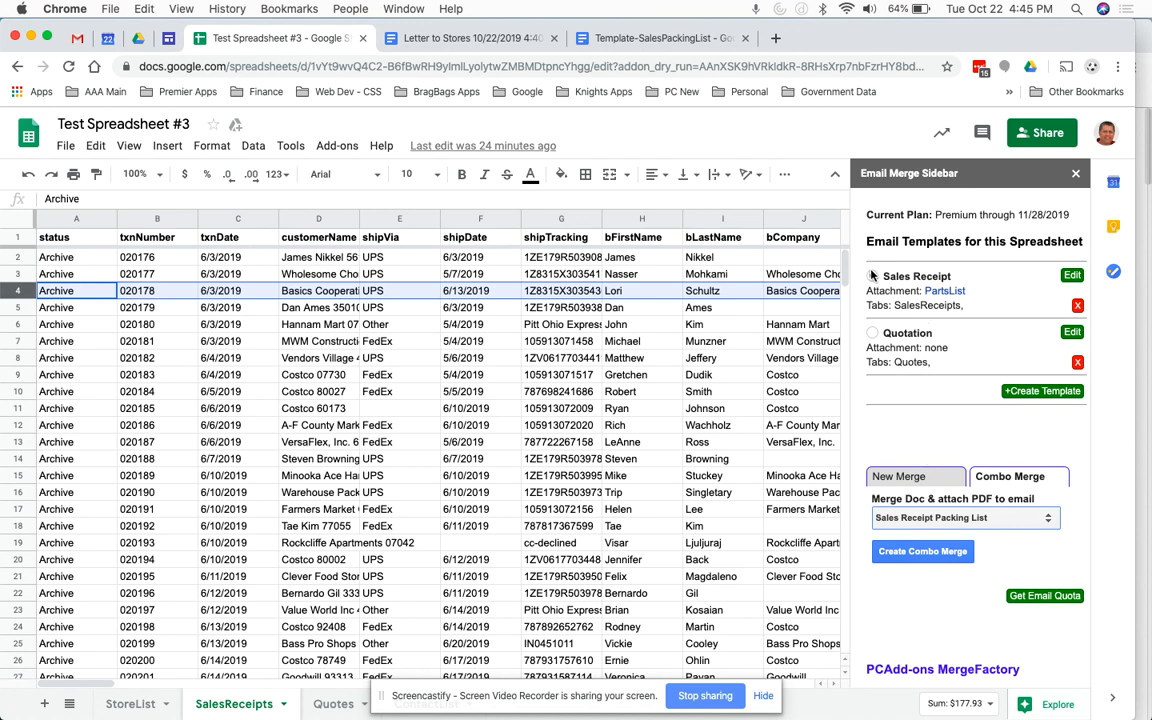
{"action": "left_click", "coordinate": [940, 553]}
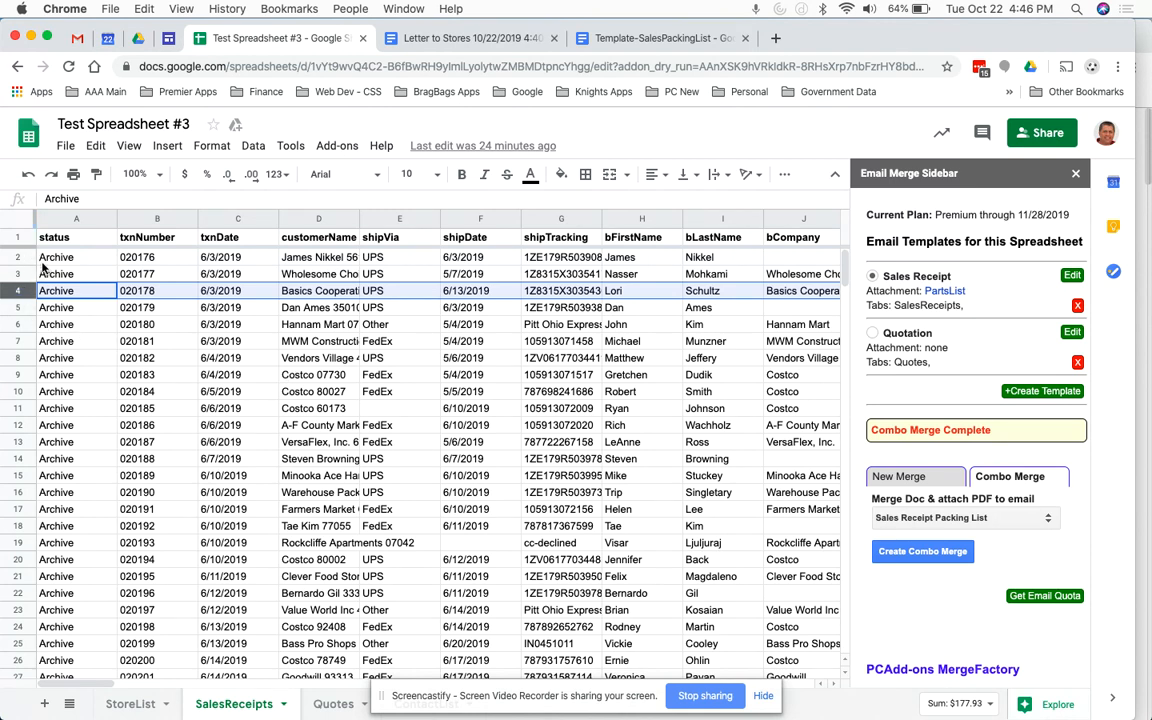
Step: Switch to Gmail, check the newly sent sales receipt email and its packing list and parts list attachments, and return to the spreadsheet
{"action": "left_click", "coordinate": [77, 40]}
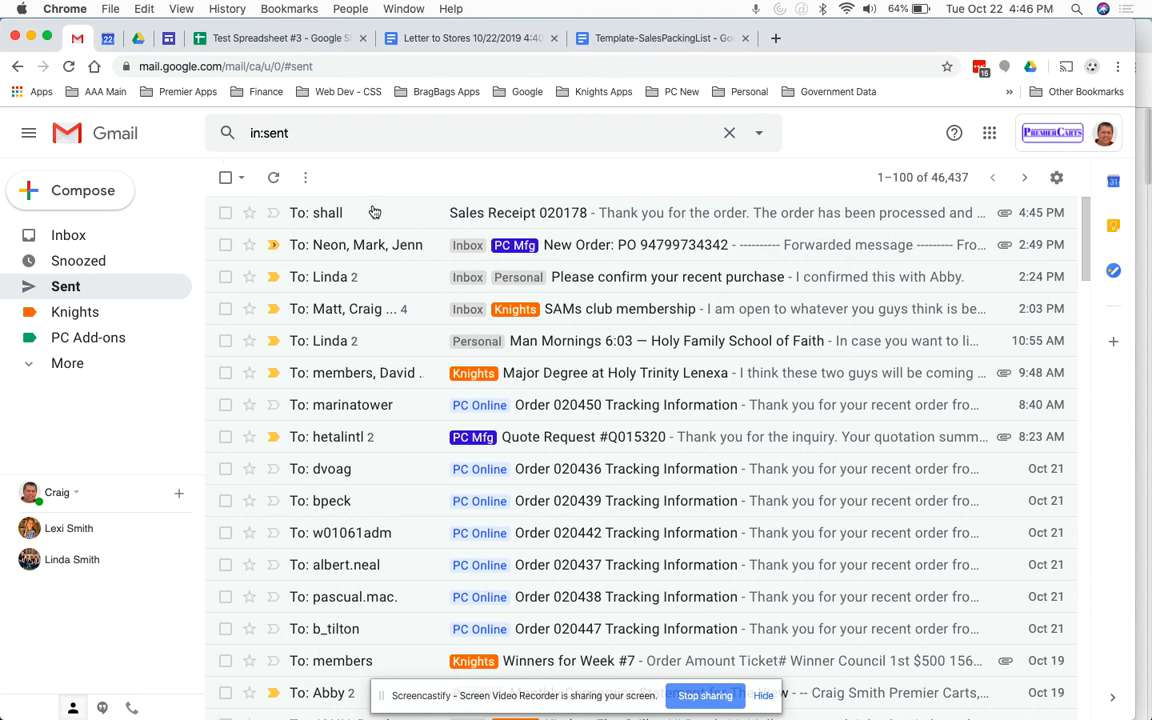
{"action": "left_click", "coordinate": [553, 212]}
{"action": "scroll", "coordinate": [476, 330], "scroll_direction": "down", "scroll_amount": 2}
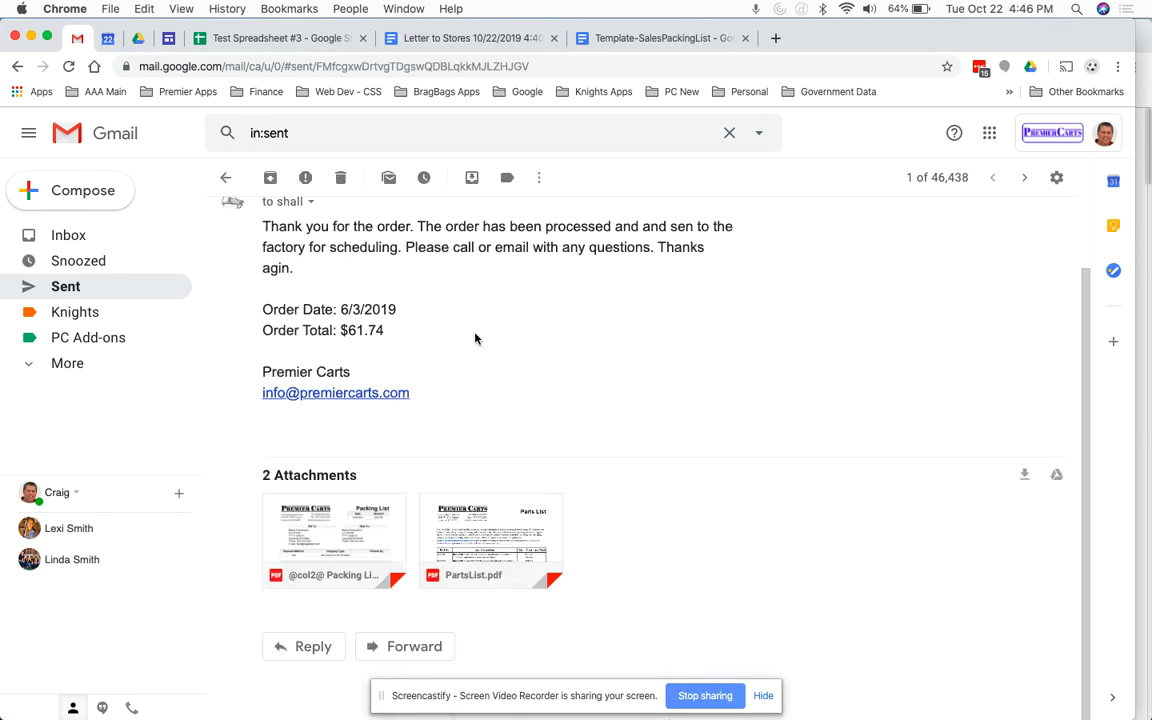
{"action": "scroll", "coordinate": [475, 338], "scroll_direction": "up", "scroll_amount": 2}
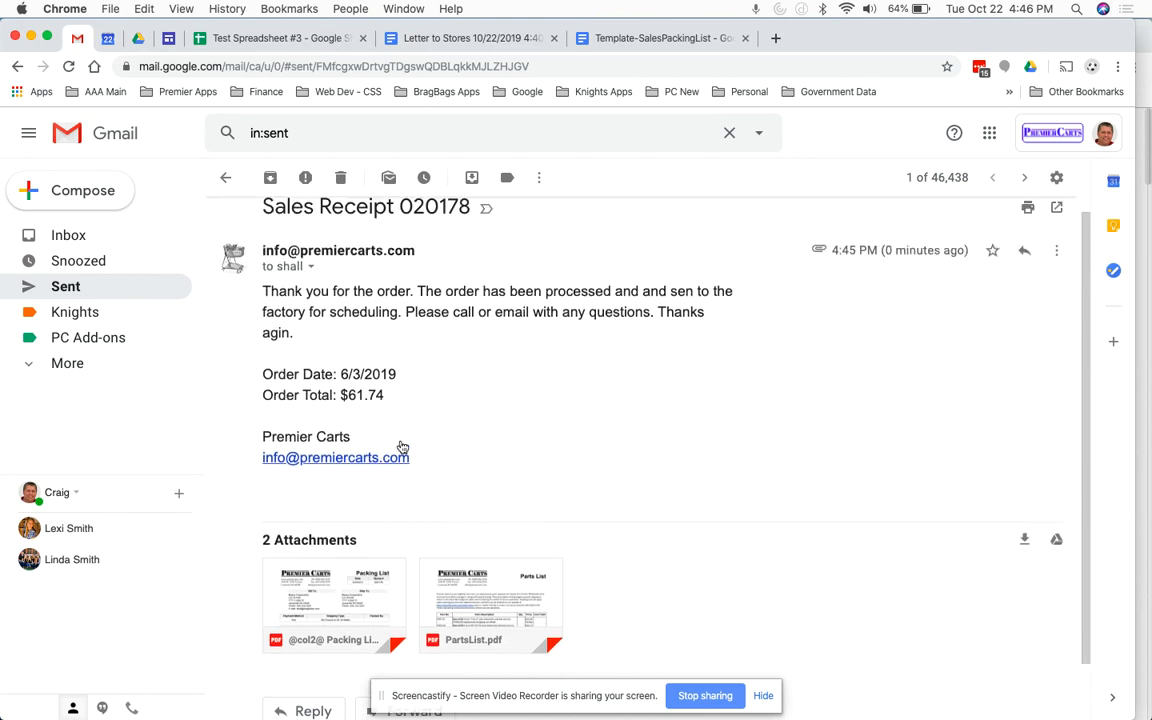
{"action": "left_click", "coordinate": [342, 585]}
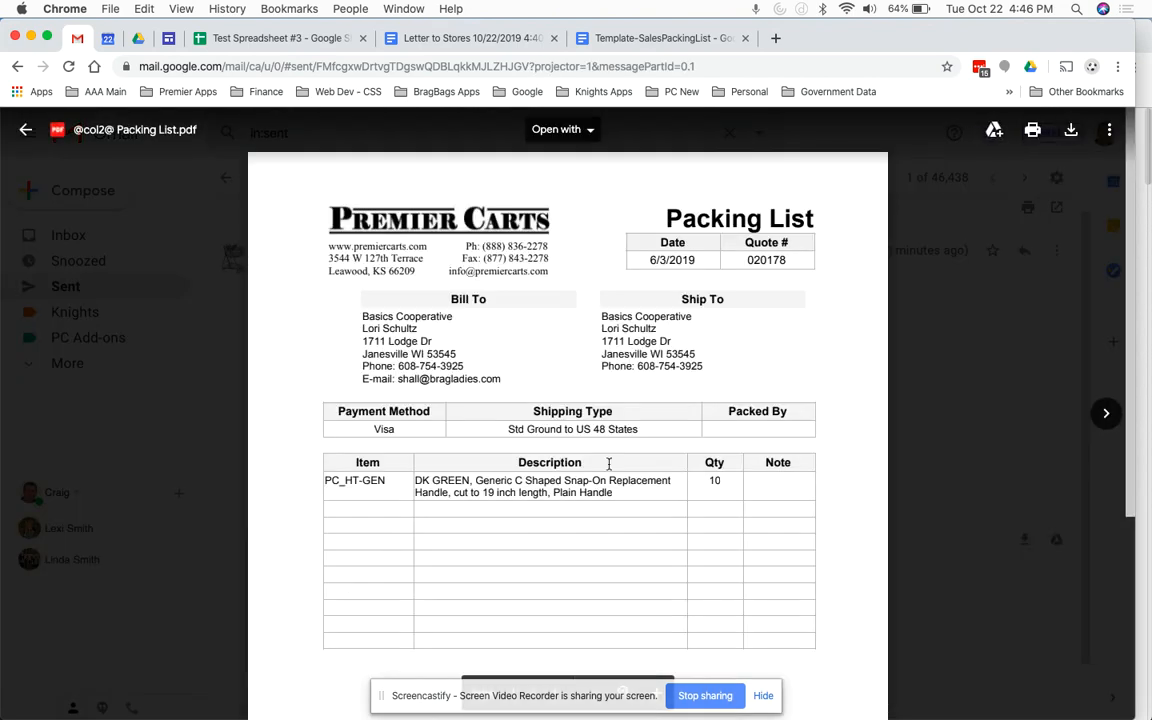
{"action": "left_click", "coordinate": [1104, 414]}
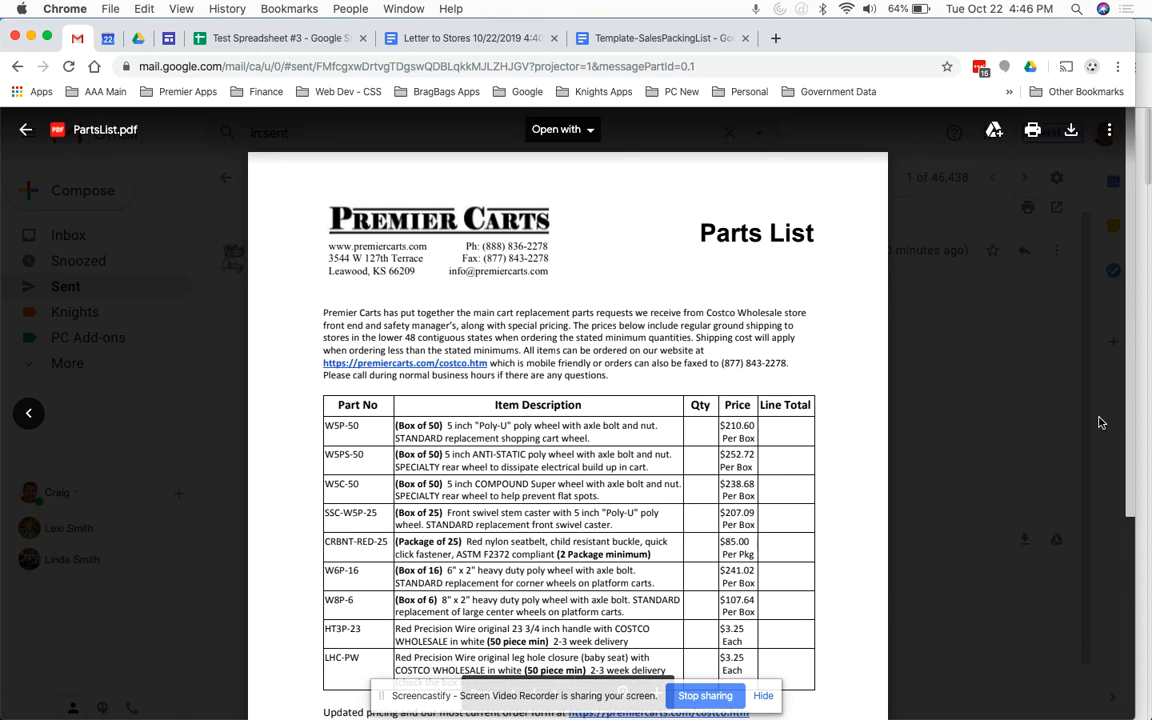
{"action": "left_click", "coordinate": [26, 131]}
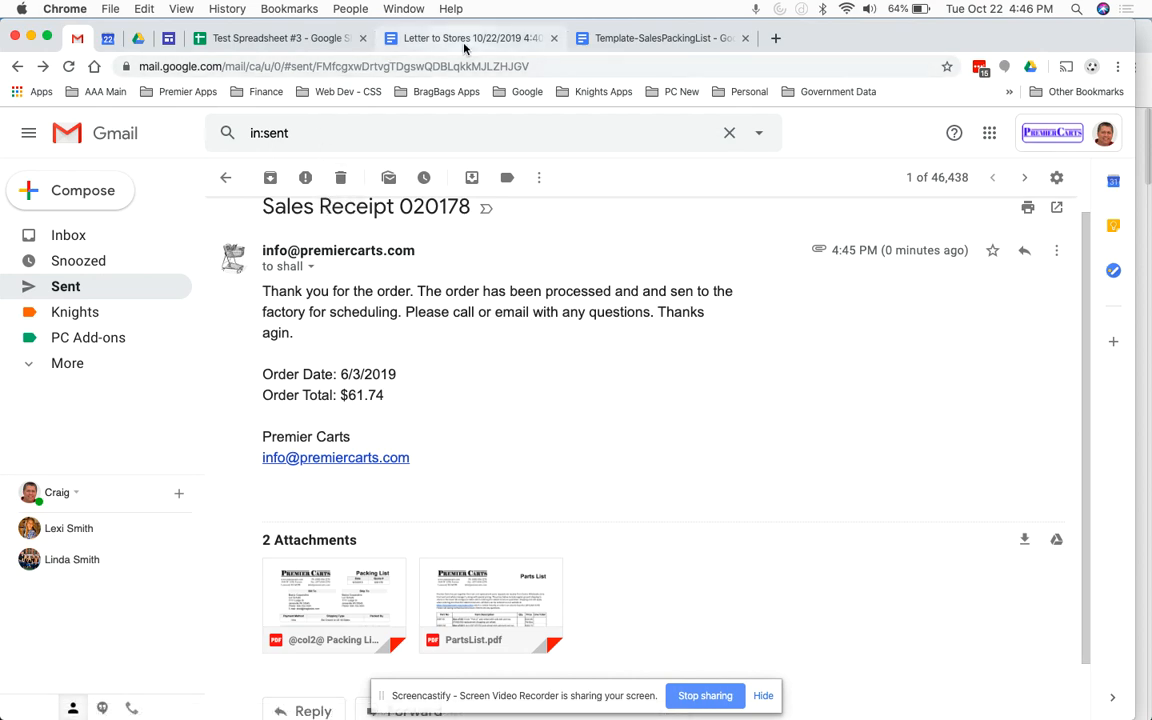
{"action": "left_click", "coordinate": [304, 42]}
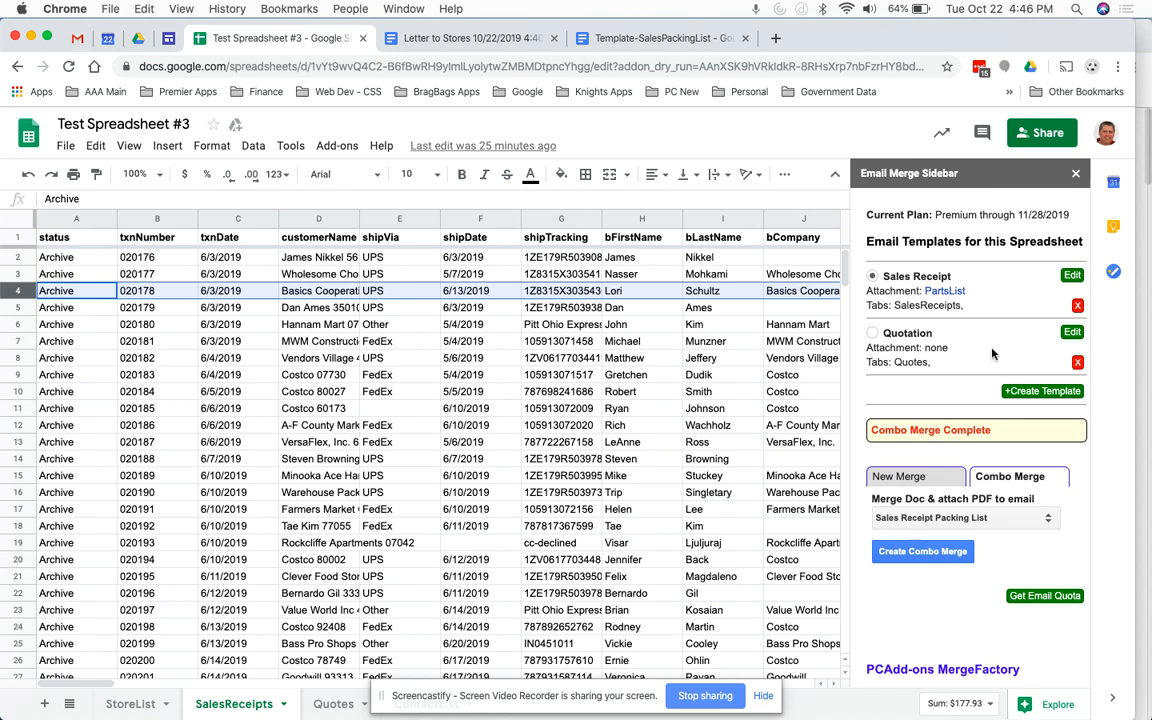
Step: Show MergeFactory's label merge sidebar for the spreadsheet
{"action": "left_click", "coordinate": [328, 148]}
{"action": "mouse_move", "coordinate": [344, 212]}
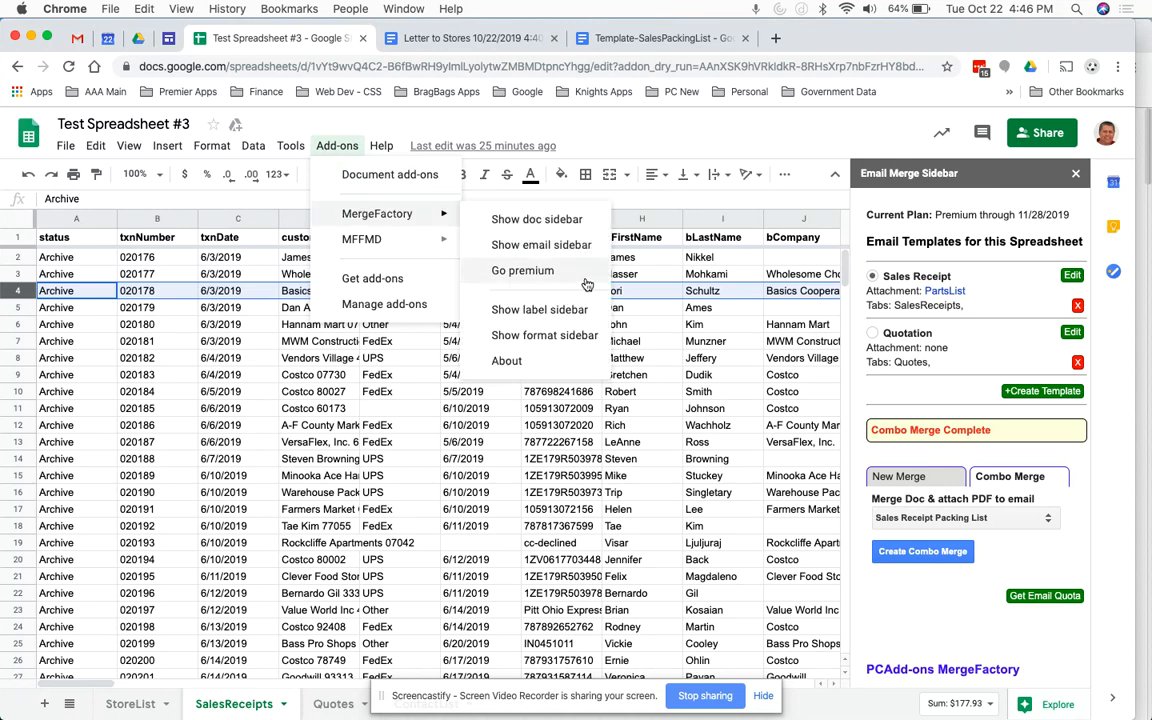
{"action": "left_click", "coordinate": [577, 310]}
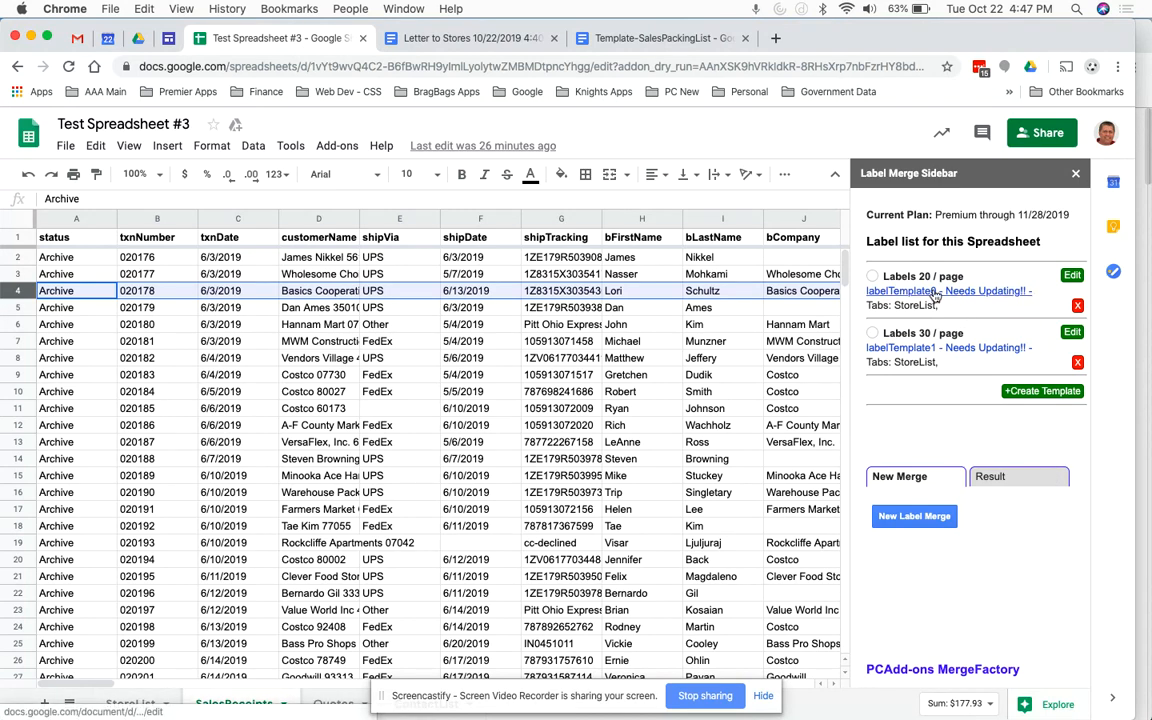
Step: Examine the Labels 20 / page template's file, label count, body, save name and included tabs, and close it without saving
{"action": "left_click", "coordinate": [872, 276]}
{"action": "left_click", "coordinate": [1071, 276]}
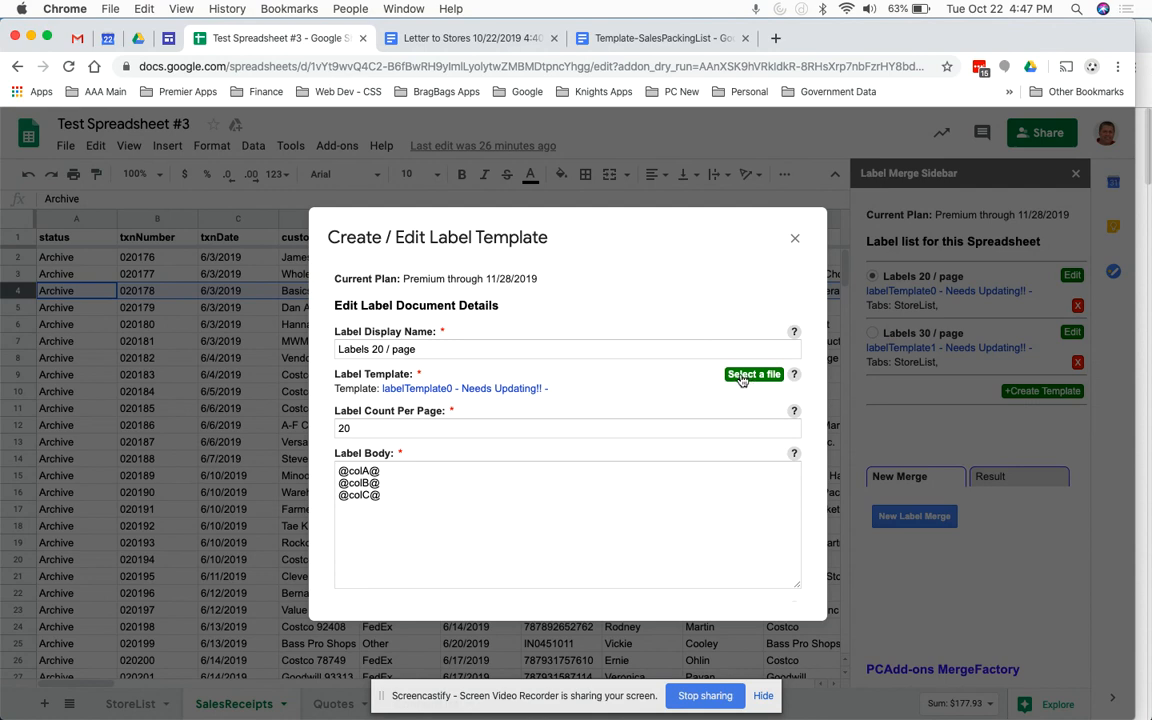
{"action": "scroll", "coordinate": [740, 378], "scroll_direction": "down", "scroll_amount": 2}
{"action": "scroll", "coordinate": [743, 380], "scroll_direction": "down", "scroll_amount": 3}
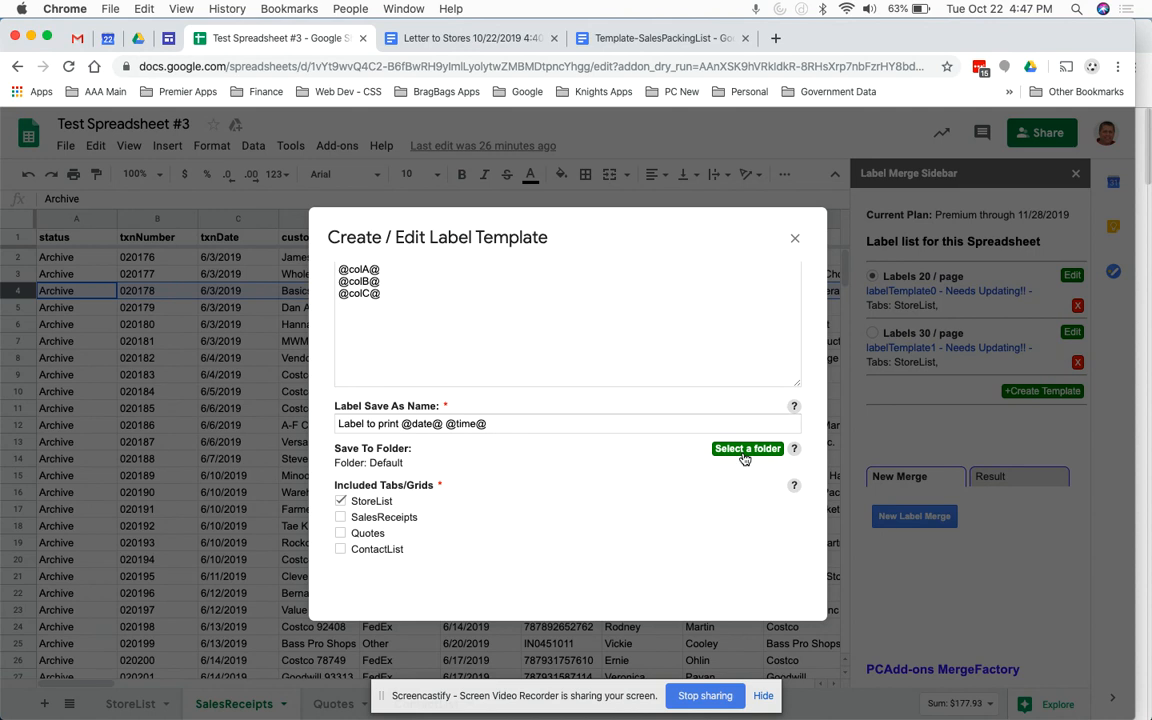
{"action": "scroll", "coordinate": [744, 459], "scroll_direction": "up", "scroll_amount": 4}
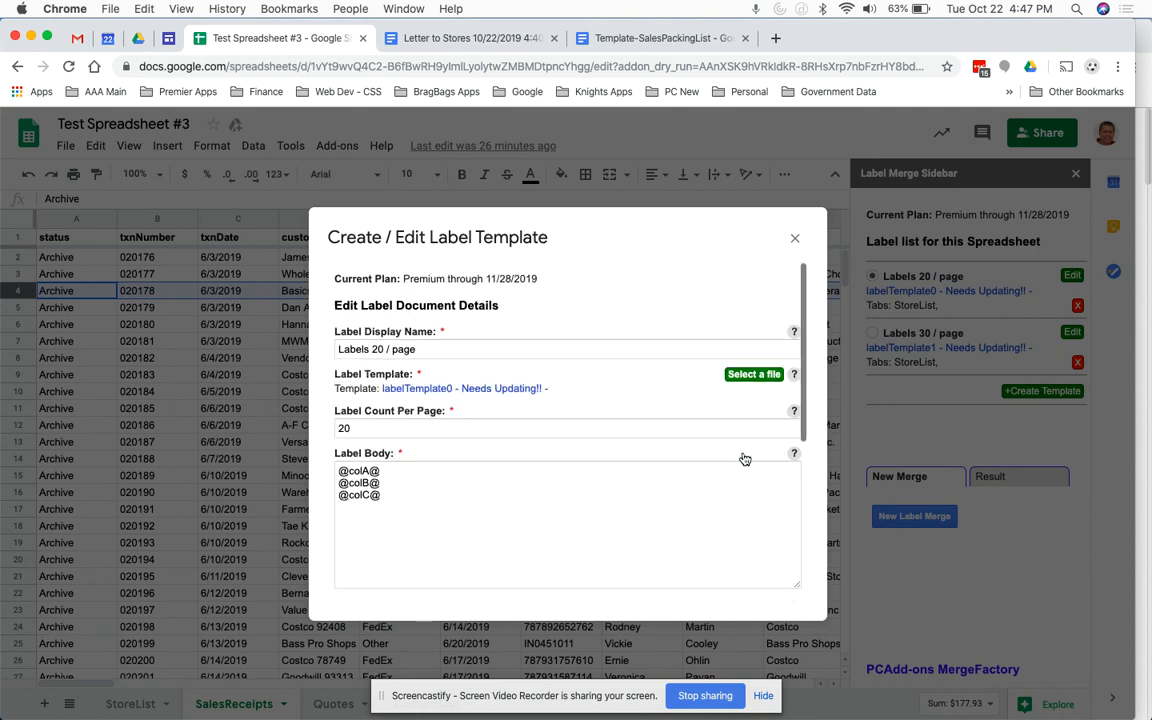
{"action": "left_click", "coordinate": [795, 242]}
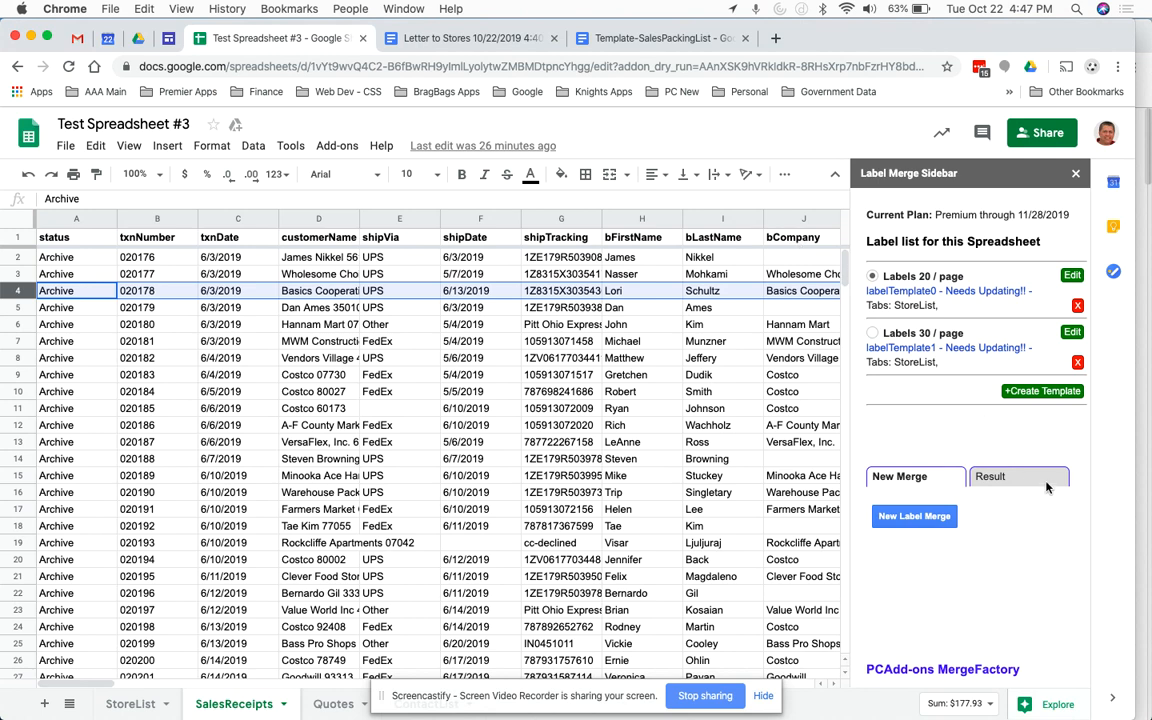
Step: Compare the label sidebar's options for a new merge with those for filling in an existing label document
{"action": "left_click", "coordinate": [1010, 478]}
{"action": "left_click", "coordinate": [906, 476]}
{"action": "left_click", "coordinate": [1031, 477]}
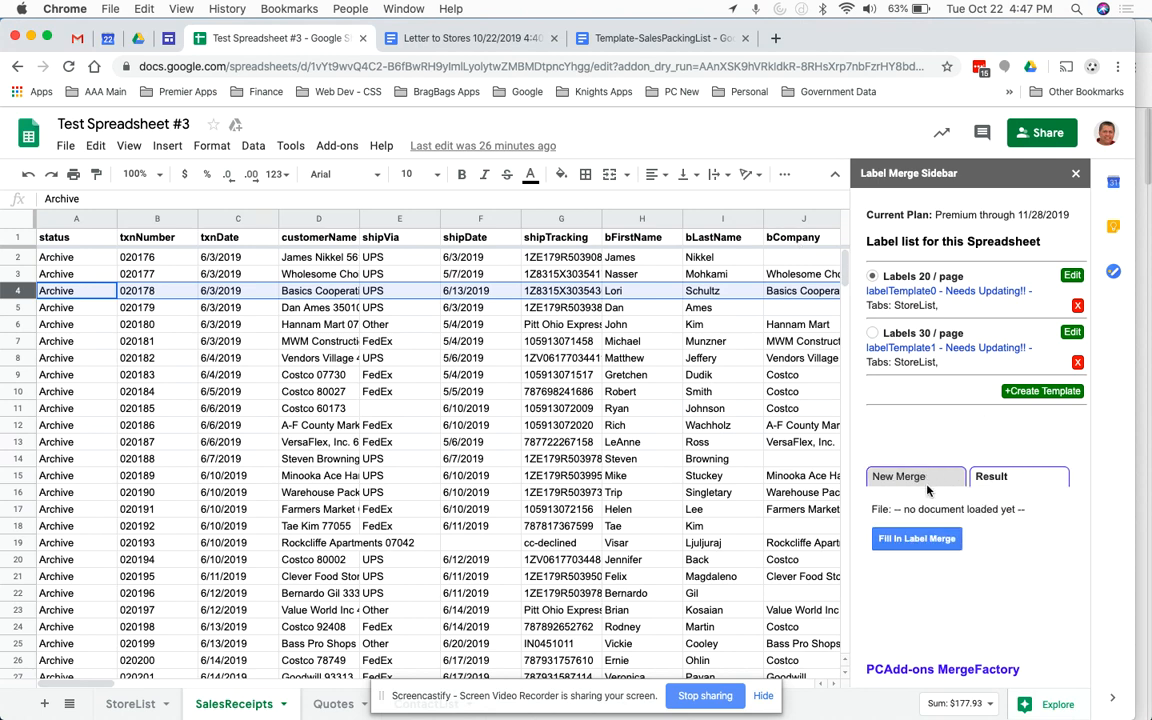